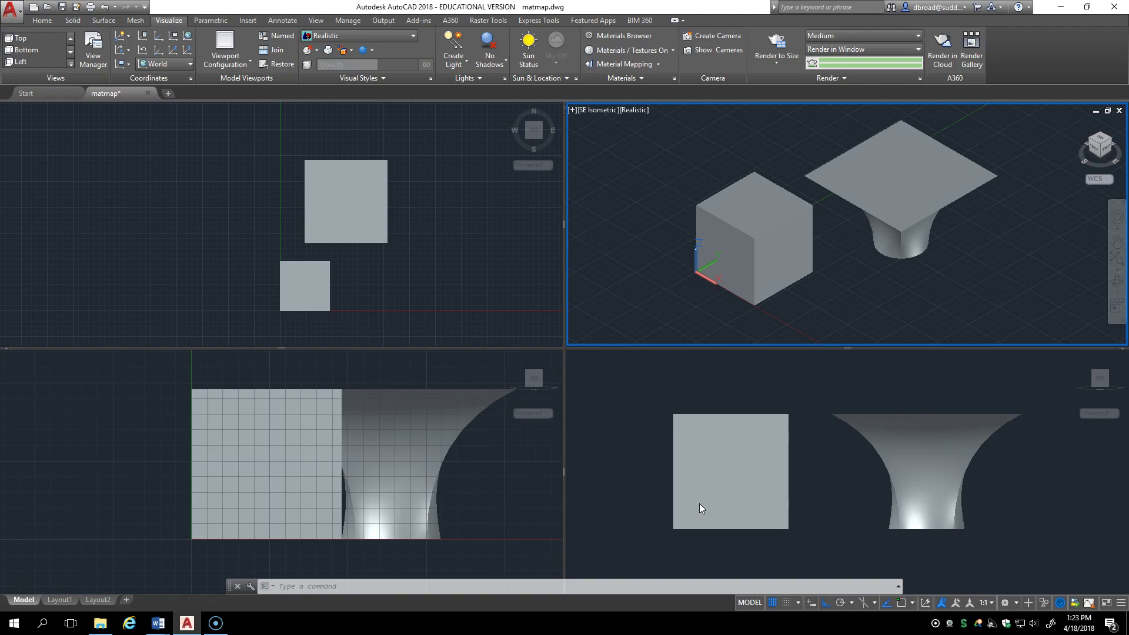
Step: Render the SE Isometric view of the box and pedestal with default lighting and review the light settings
left_click(747, 177)
key("Escape")
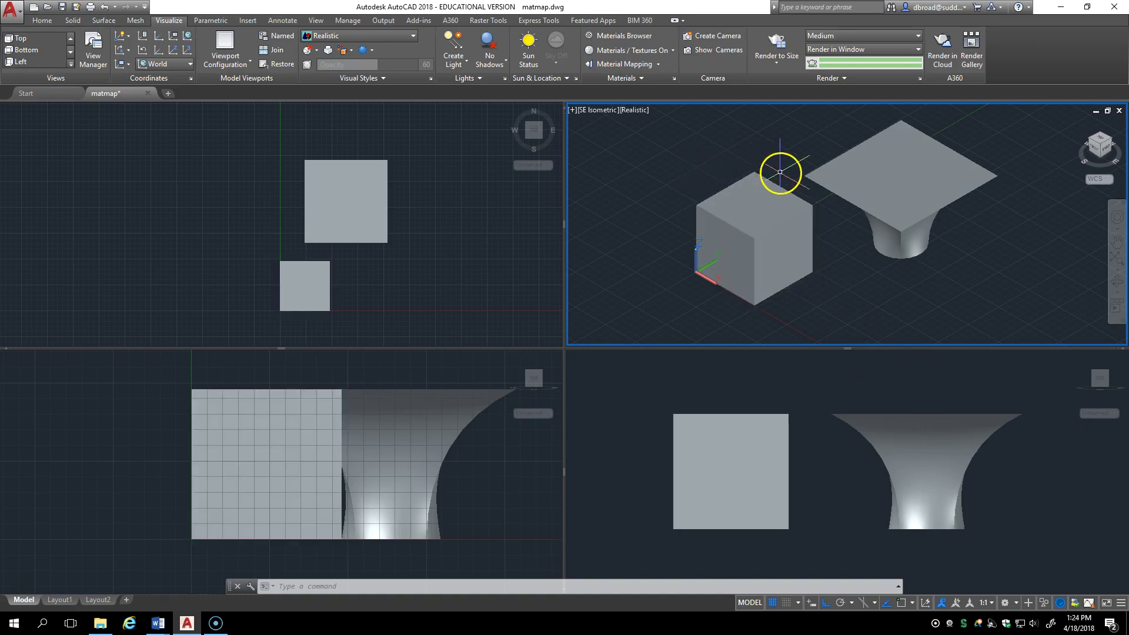
left_click(777, 42)
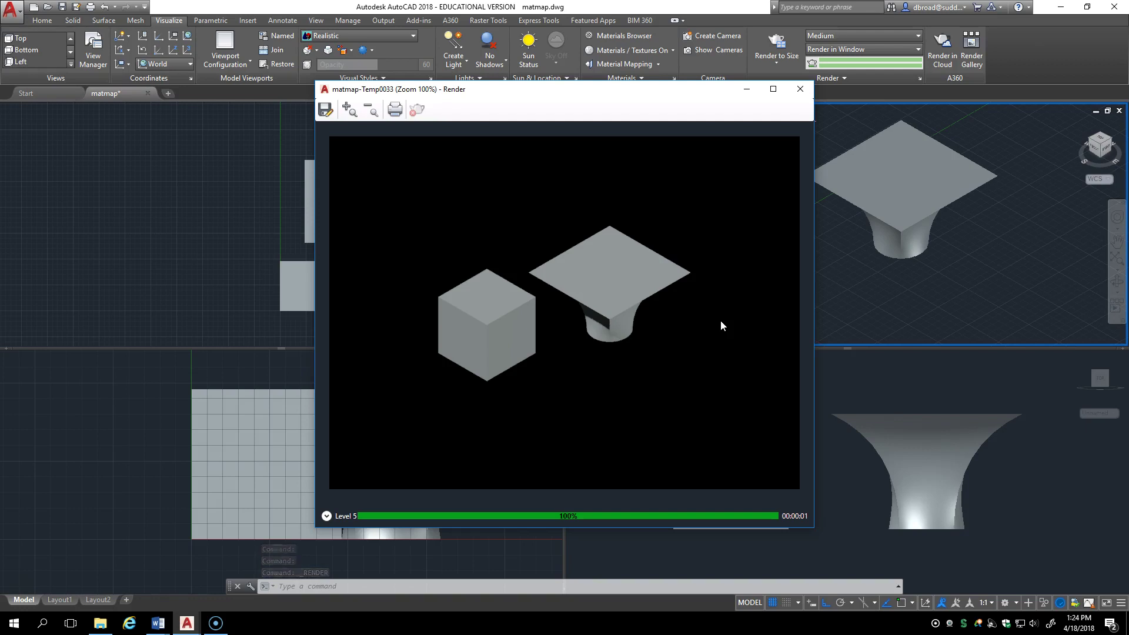
left_click(804, 94)
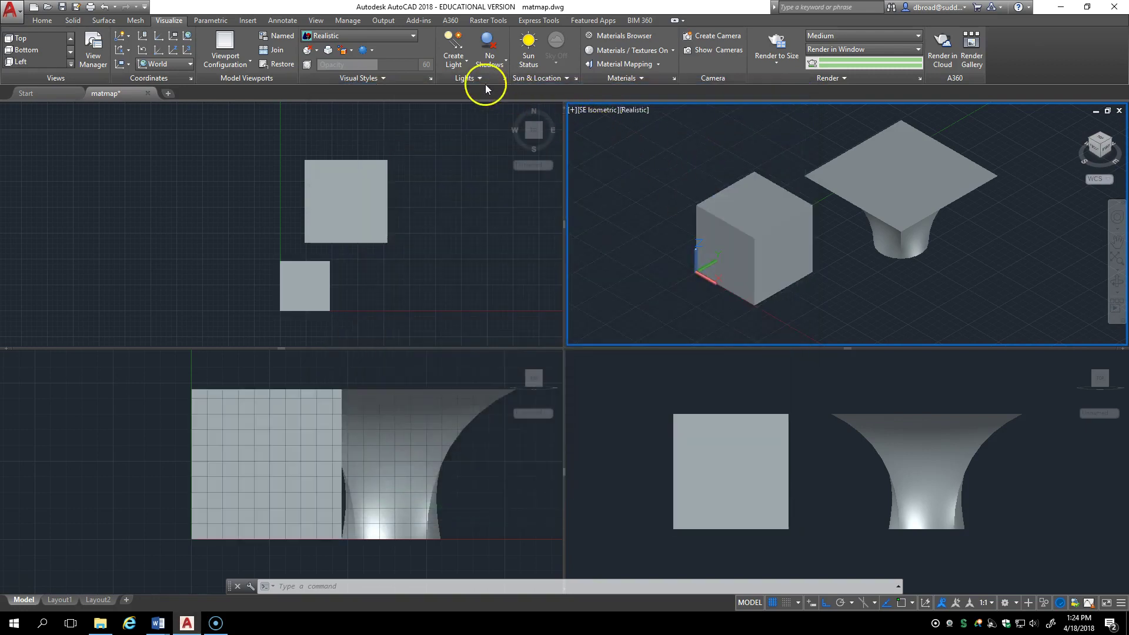
left_click(484, 80)
left_click(469, 94)
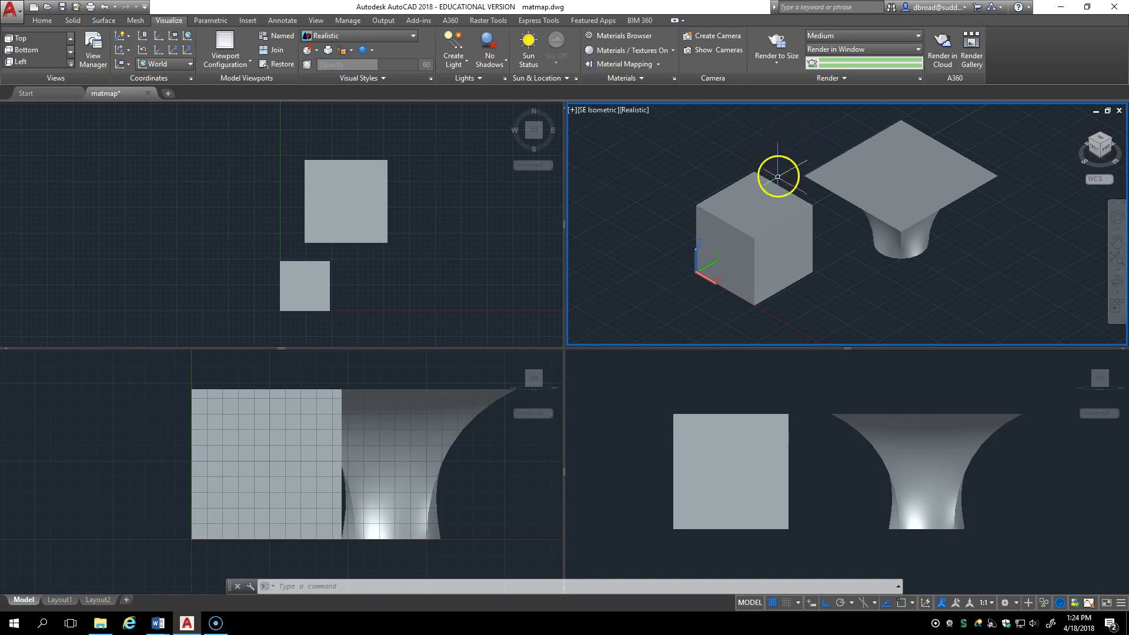
Step: Move the box 30 units straight up along the Z axis
left_click(772, 195)
left_click(756, 235)
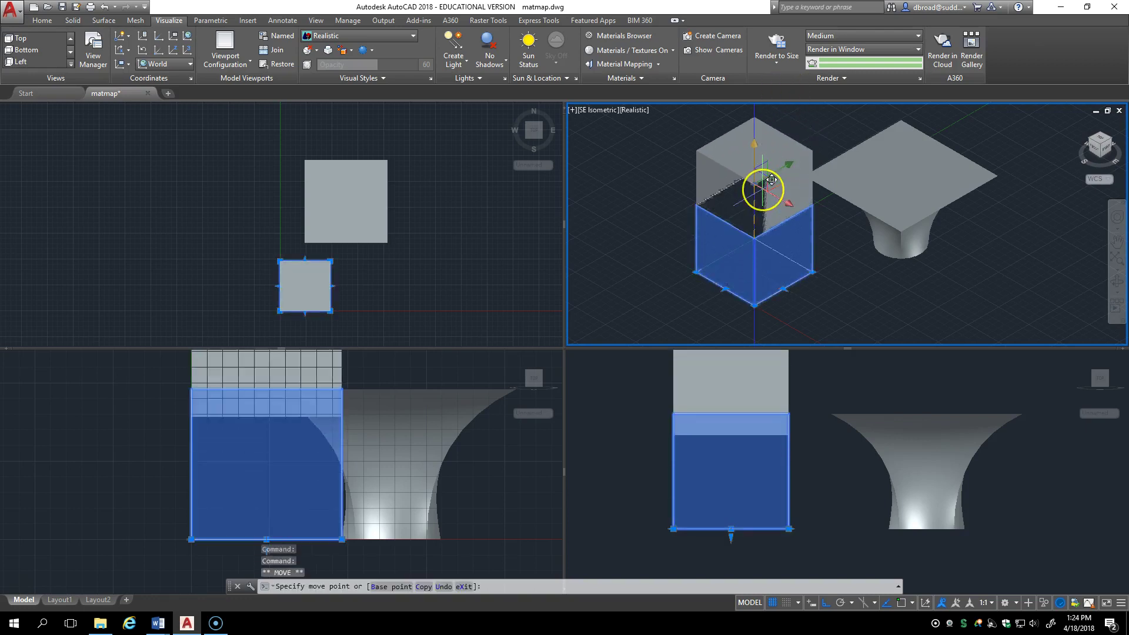
type("30")
key("Return")
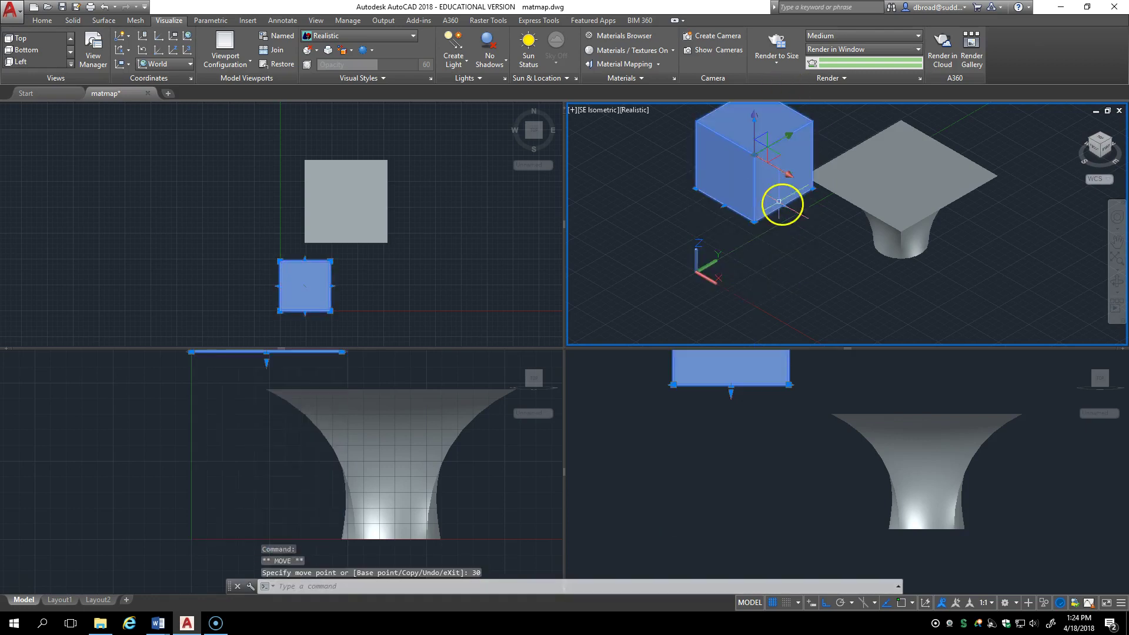
key("Escape")
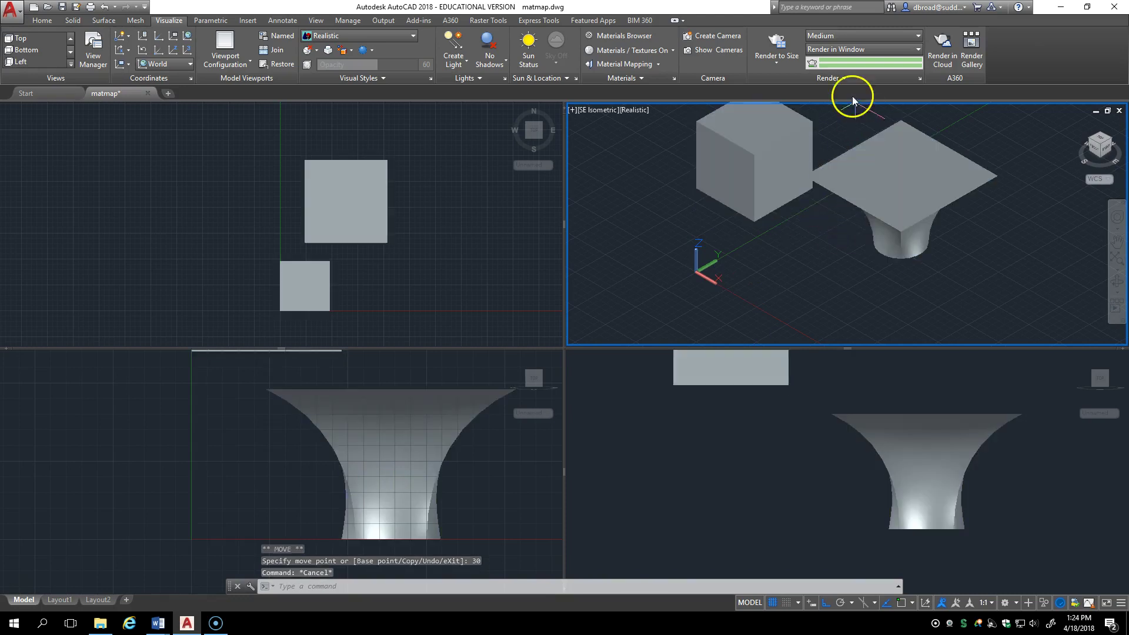
Step: Render the raised box and pedestal from the isometric view and again from an orbited viewpoint to compare shadows
left_click(791, 45)
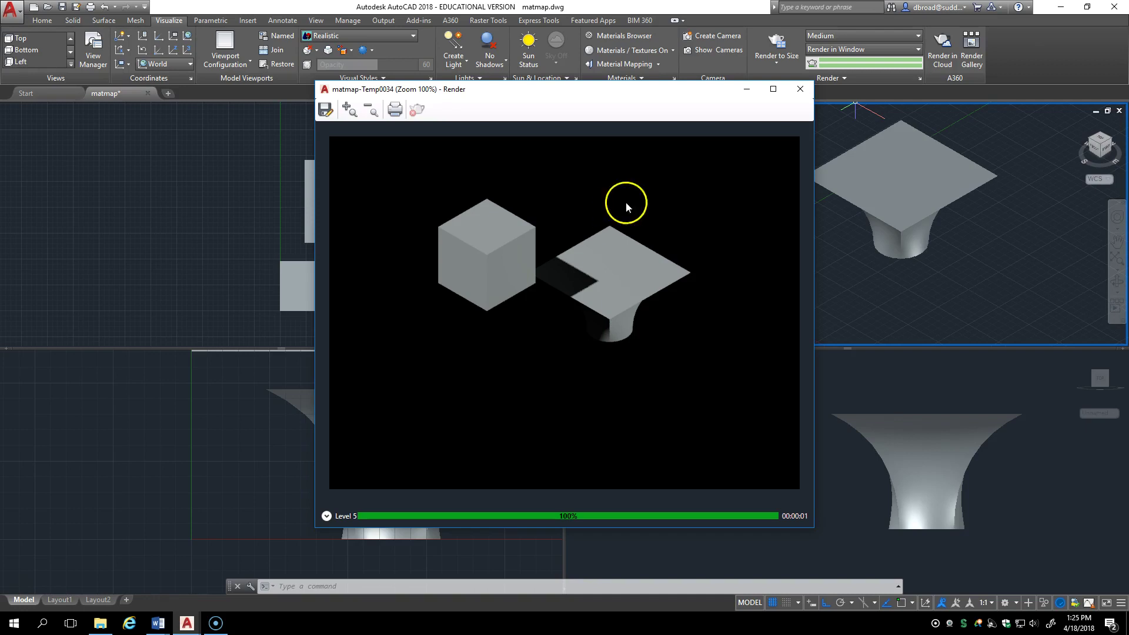
left_click(800, 89)
left_click(819, 269)
left_click(852, 259)
middle_click_drag(852, 264, 809, 293, "shift")
left_click(802, 162)
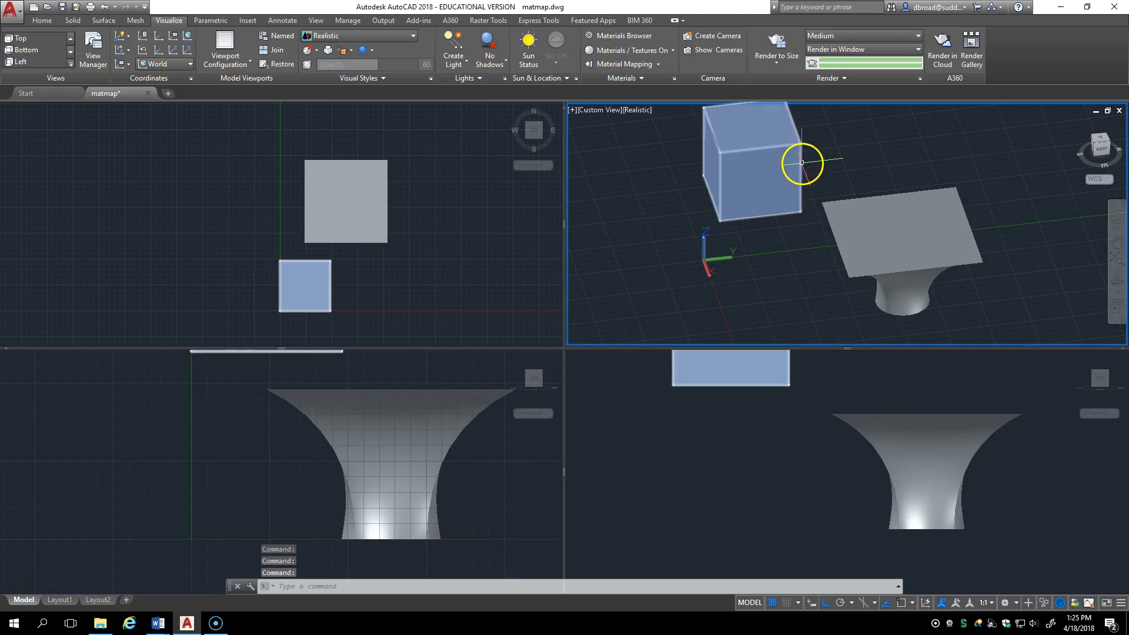
left_click(784, 45)
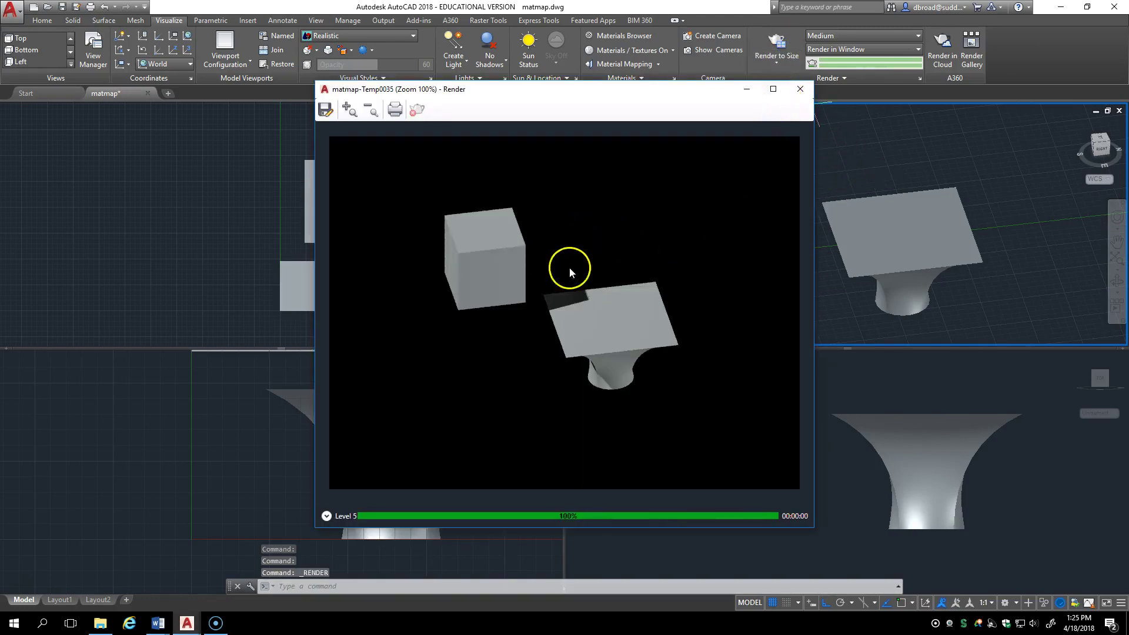
Step: Render the model from two further orbited viewpoints to examine how default lighting follows the view
left_click(841, 169)
middle_click_drag(902, 151, 870, 159, "shift")
left_click(780, 42)
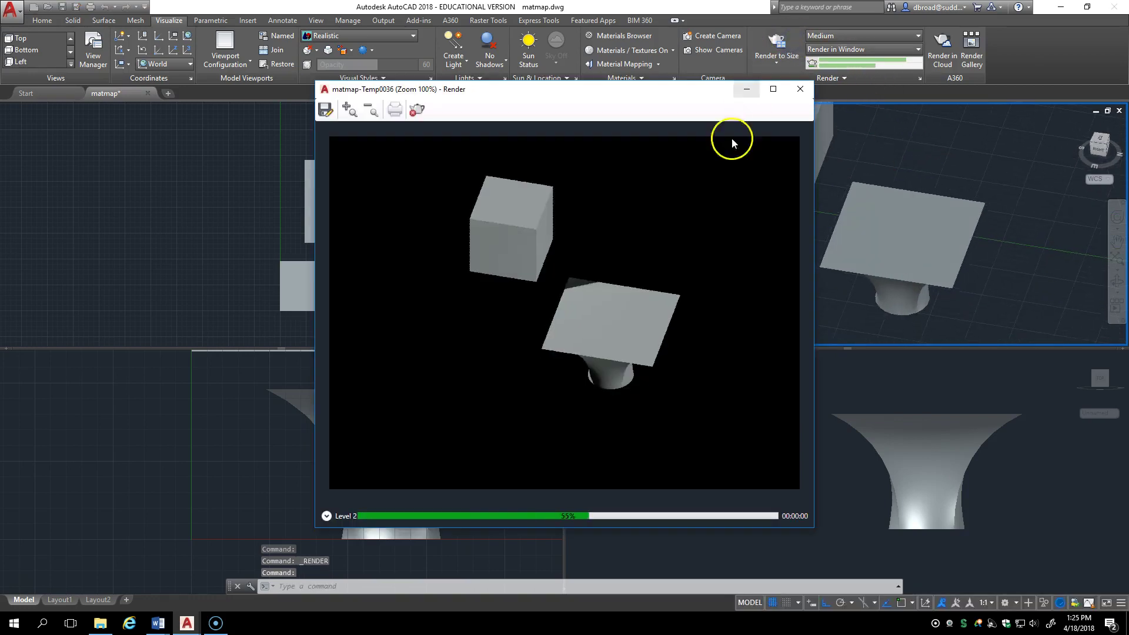
left_click(1000, 178)
mouse_move(971, 221)
middle_mouse_down("shift")
mouse_move(938, 214)
mouse_move(985, 184)
mouse_move(953, 224)
middle_mouse_up("shift")
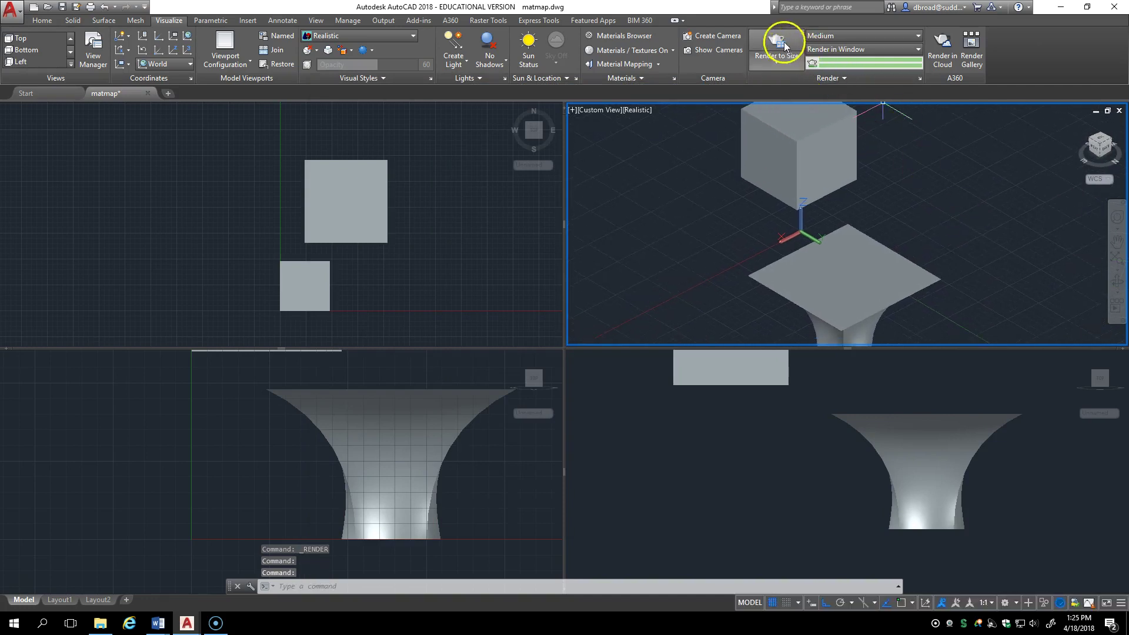
left_click(780, 44)
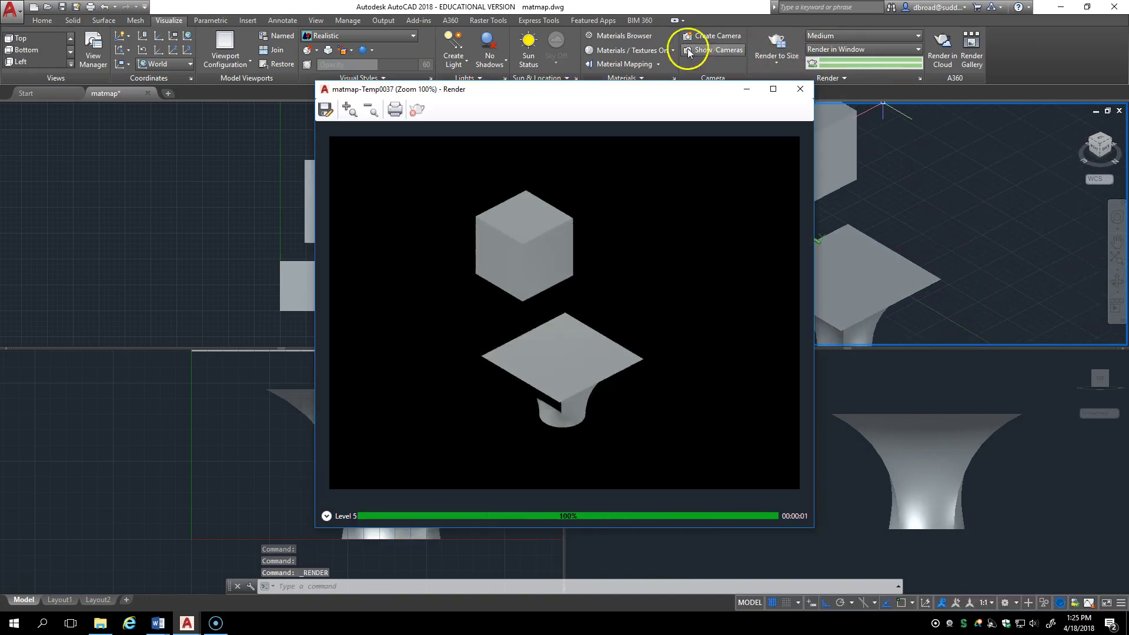
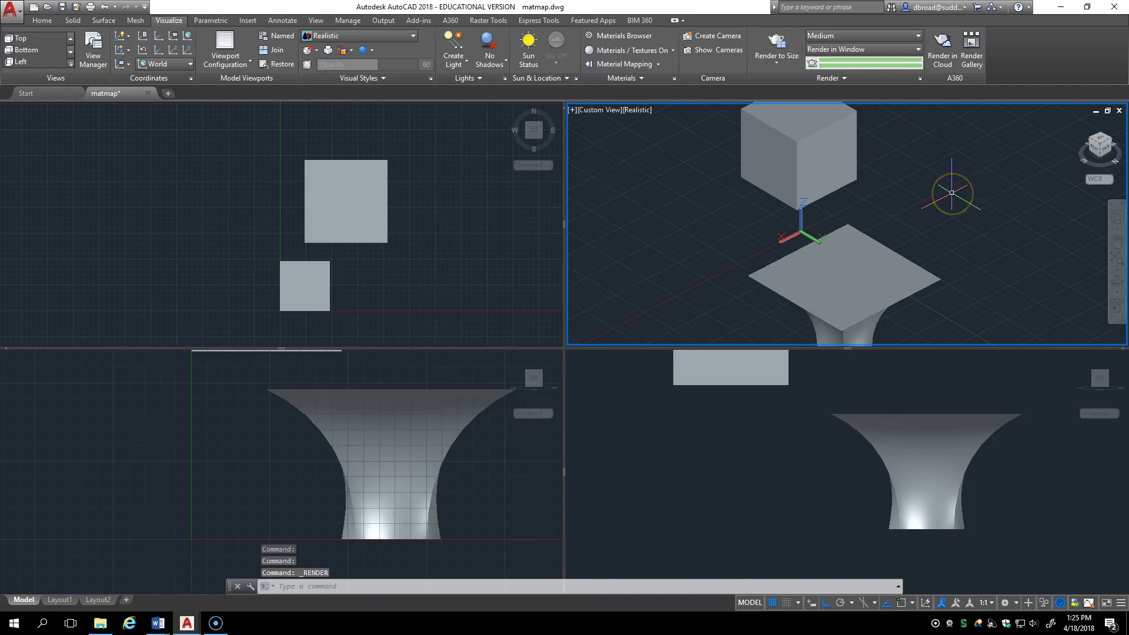
Step: Undo the recent view changes and orbit to a southeast-facing view of the raised box and pedestal
type("u")
key("Return")
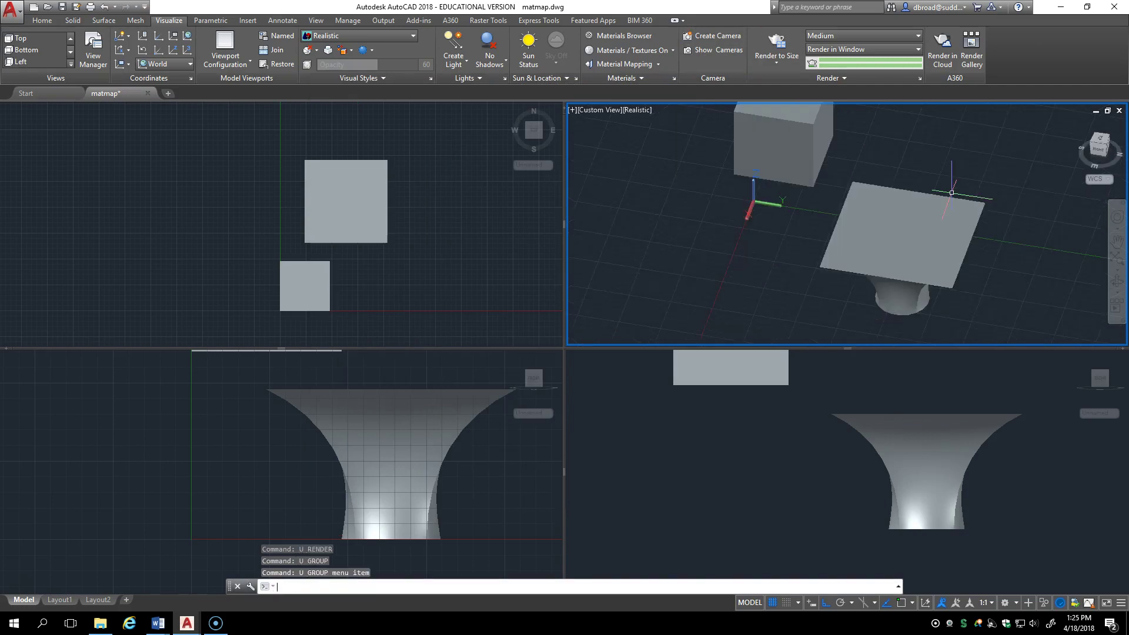
key("ctrl+z")
key("ctrl+z")
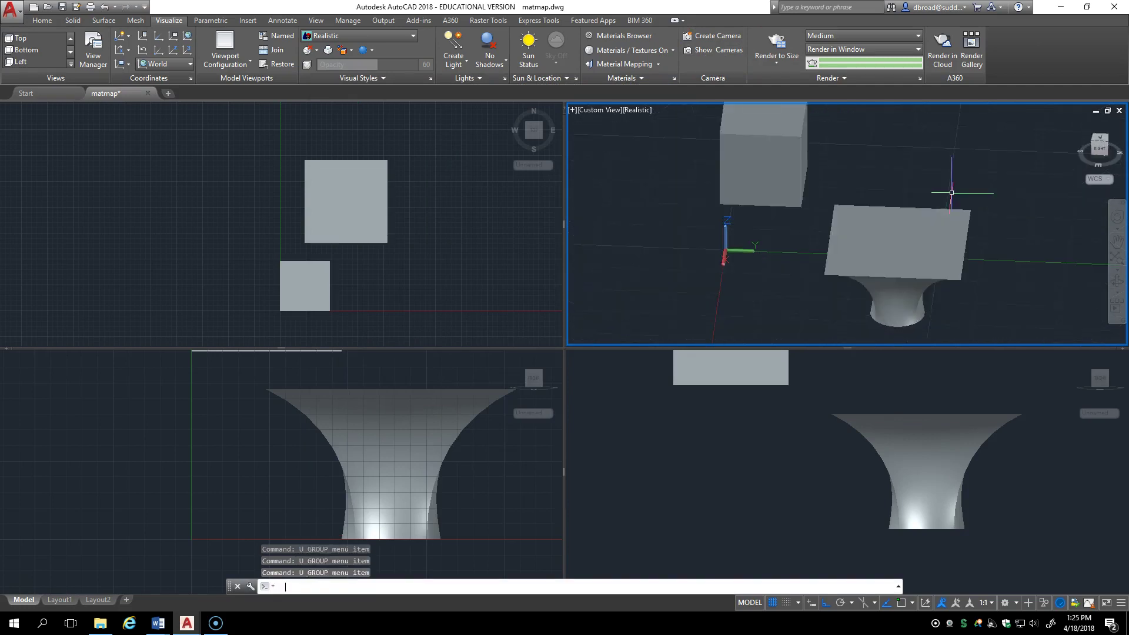
type("u")
key("Return")
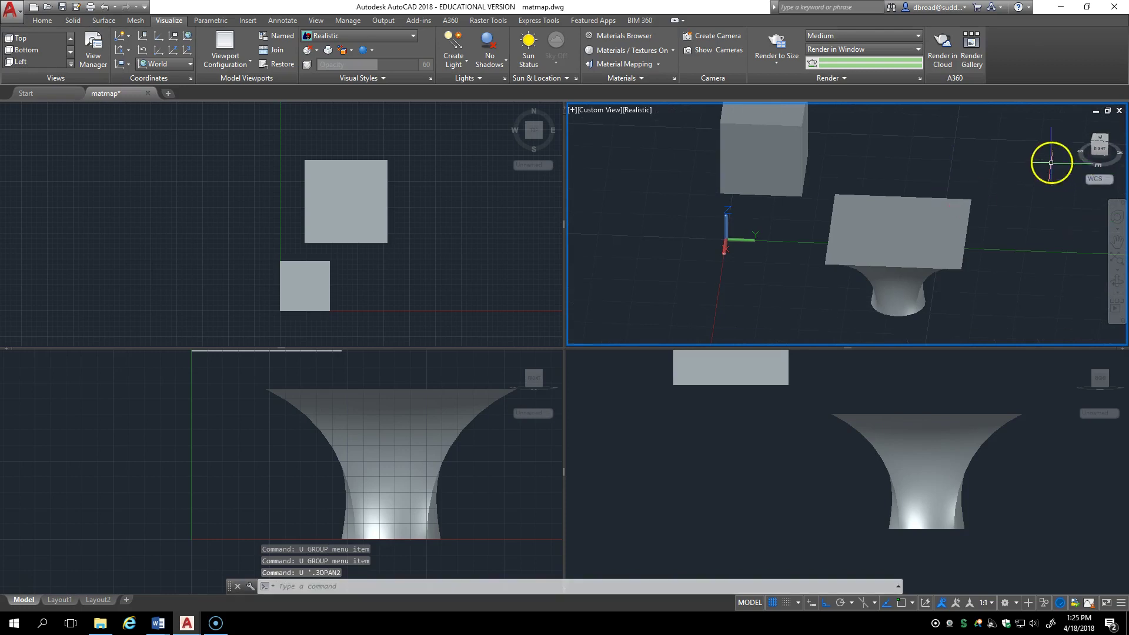
left_click(1079, 122)
middle_click_drag(1017, 211, 915, 234, "shift")
scroll(909, 223, "up", 2)
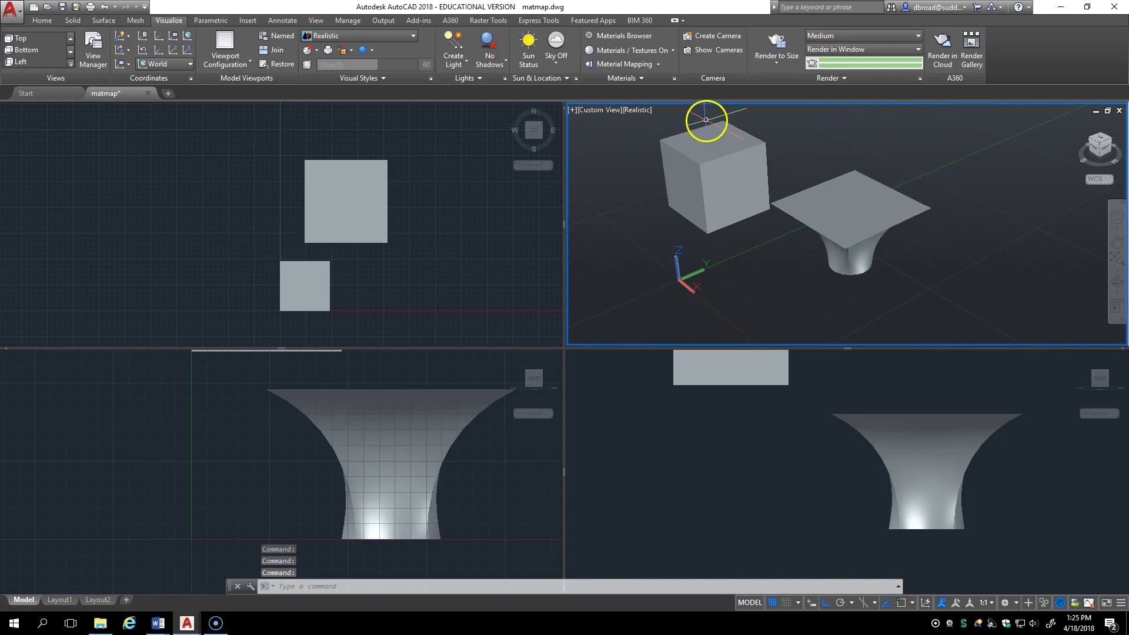
Step: Check the drawing units settings without changing them
left_click(877, 212)
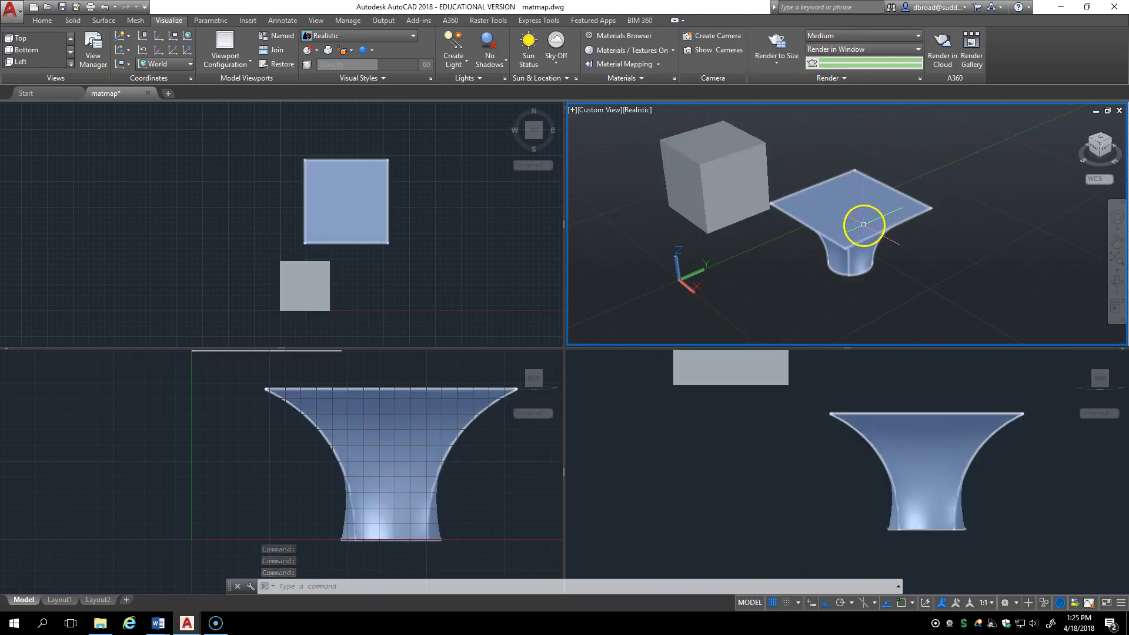
type("un")
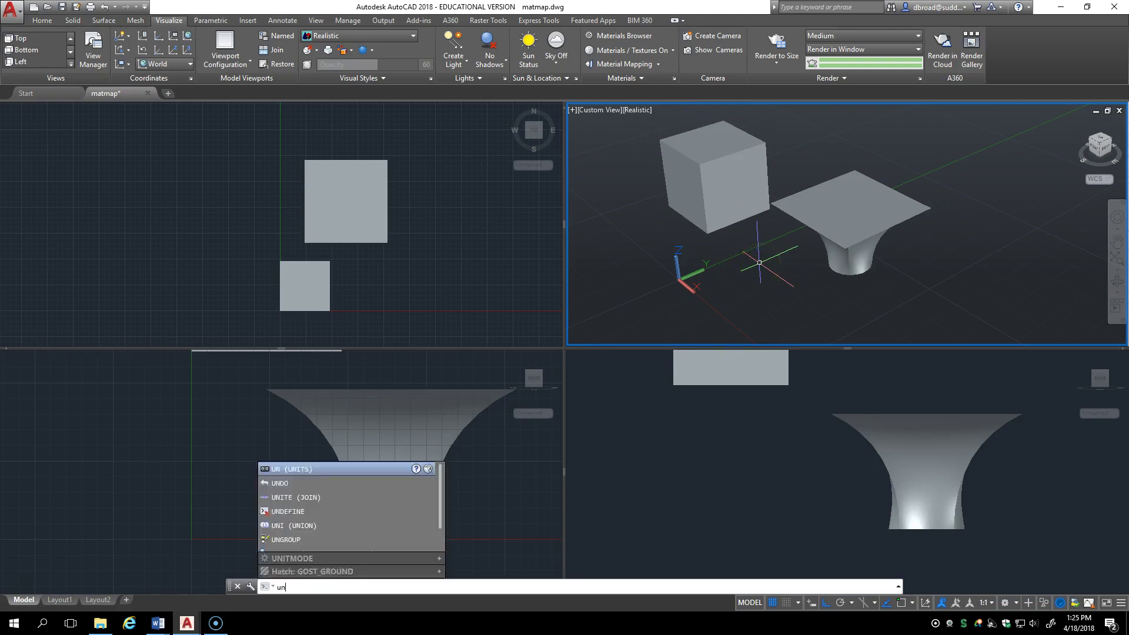
key("Return")
key("Escape")
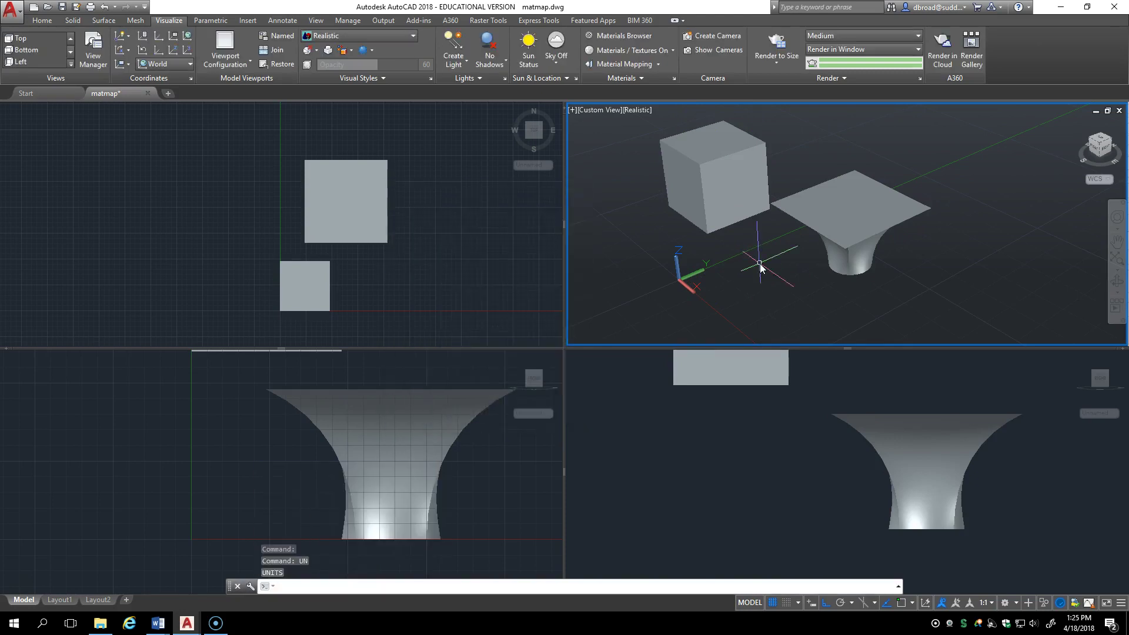
Step: Raise the lighting exposure value to darken the scene and render the result
left_click(483, 78)
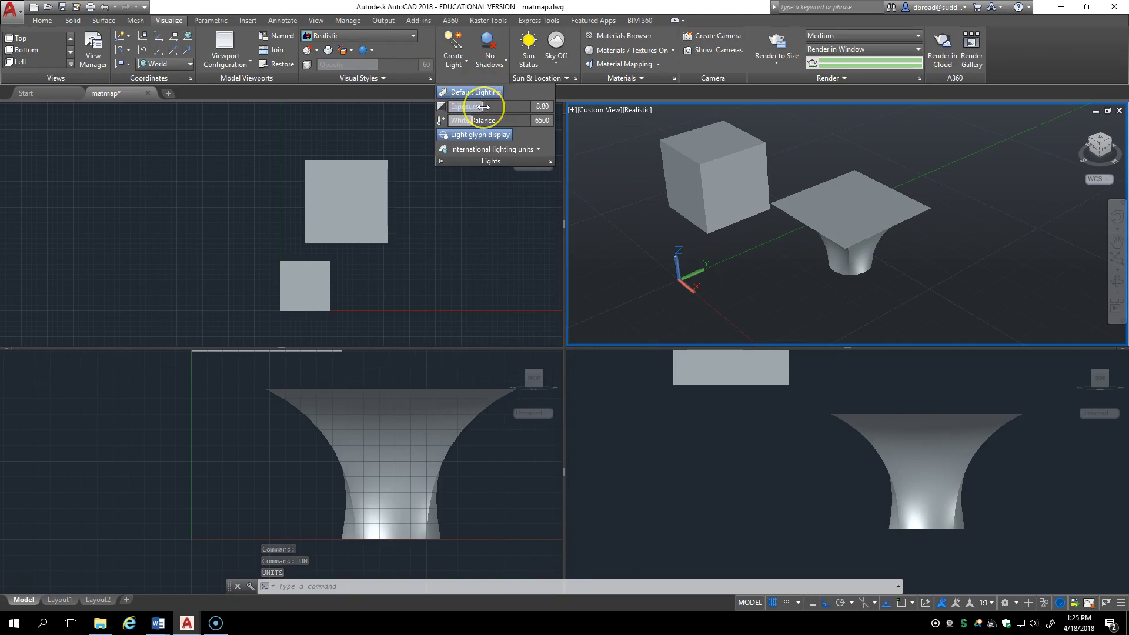
left_click(483, 107)
left_click_drag(485, 106, 504, 109)
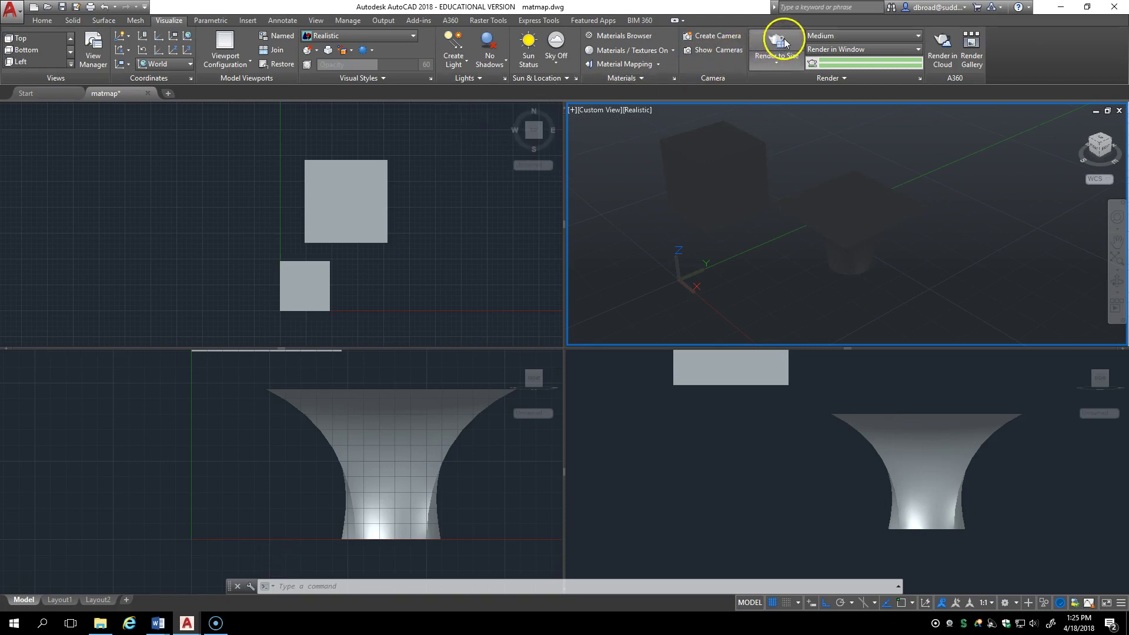
left_click(782, 42)
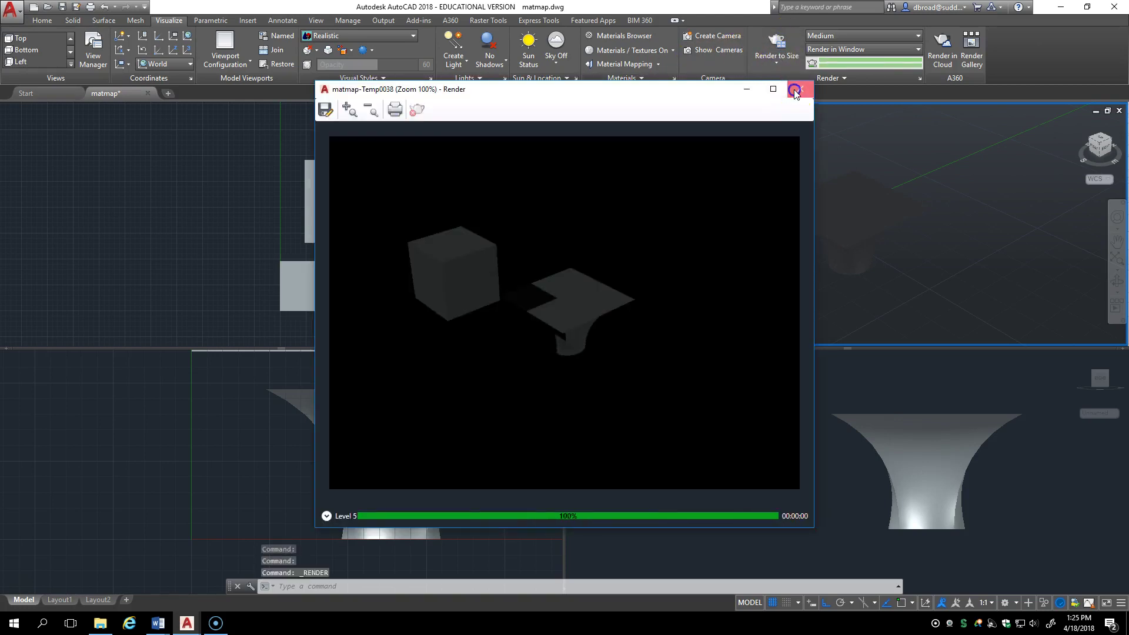
left_click(799, 89)
Step: Set the lighting exposure to 6.80 and render the brightened scene
left_click(485, 79)
left_click_drag(489, 105, 462, 111)
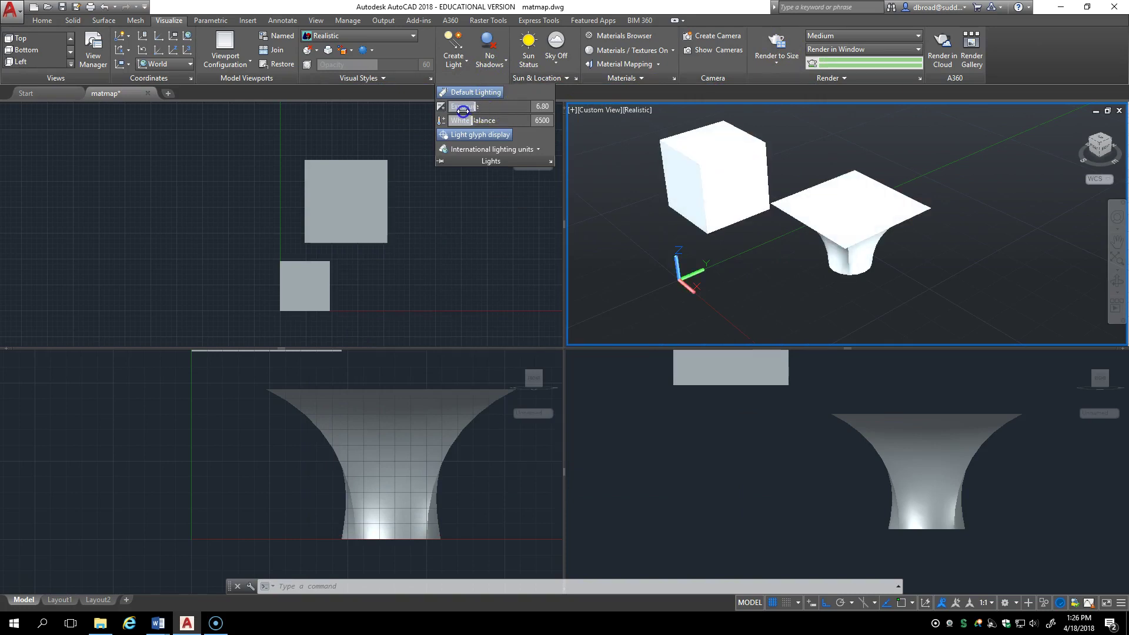
left_click(776, 46)
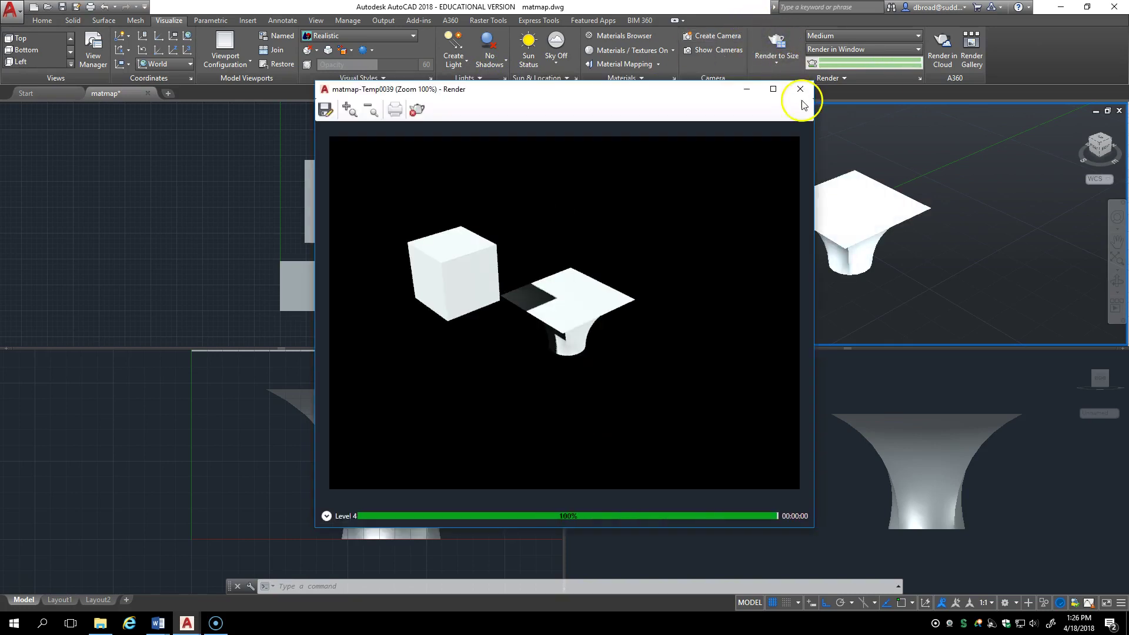
left_click(800, 90)
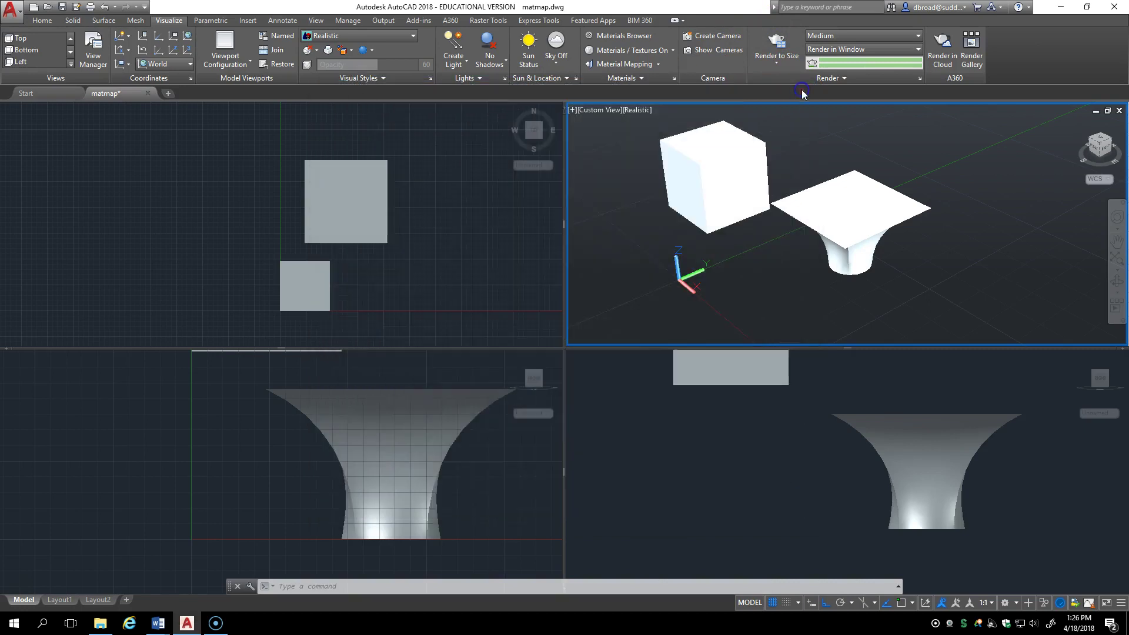
Step: Set the lighting exposure to 8.80
left_click(480, 80)
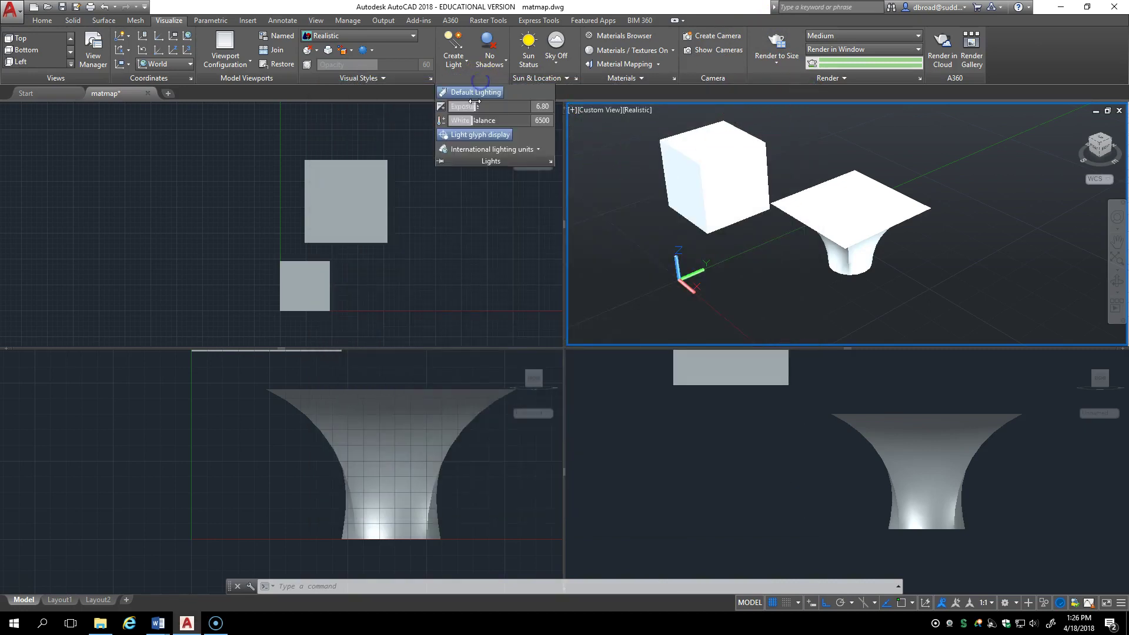
left_click_drag(472, 105, 487, 107)
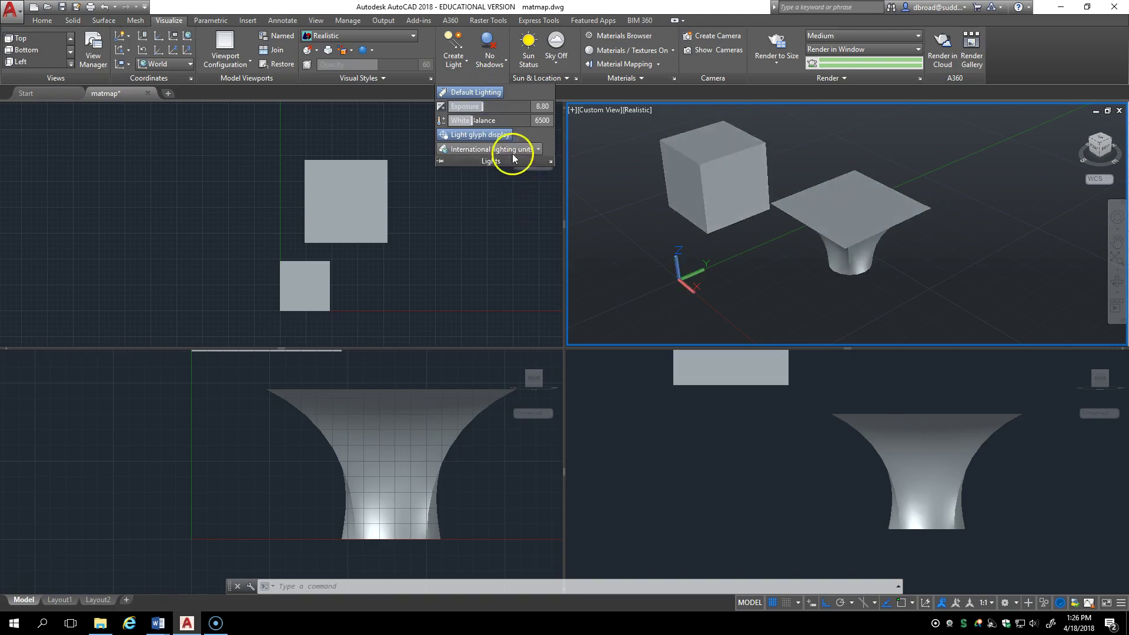
Step: Set the white balance to 20000 and render the scene
left_click(470, 120)
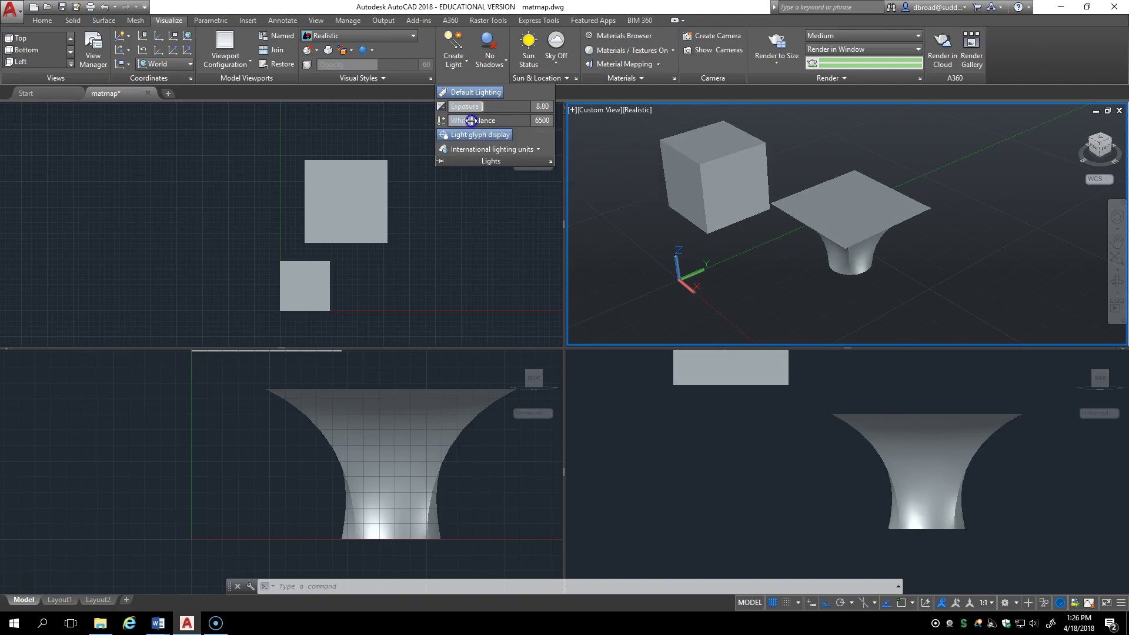
left_click_drag(491, 120, 682, 173)
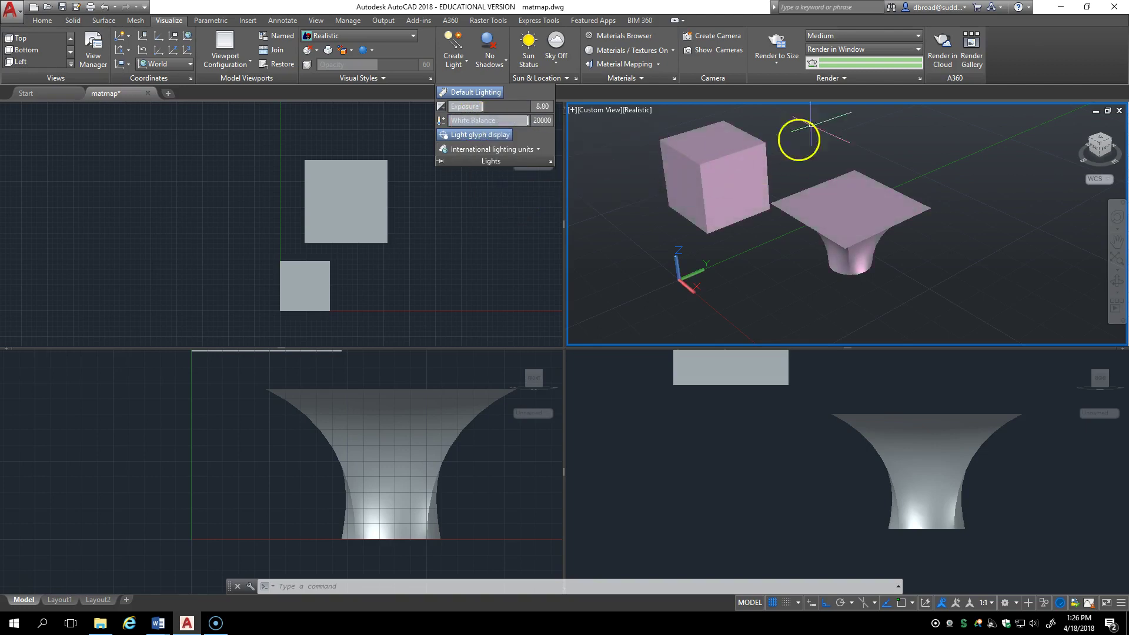
left_click(773, 44)
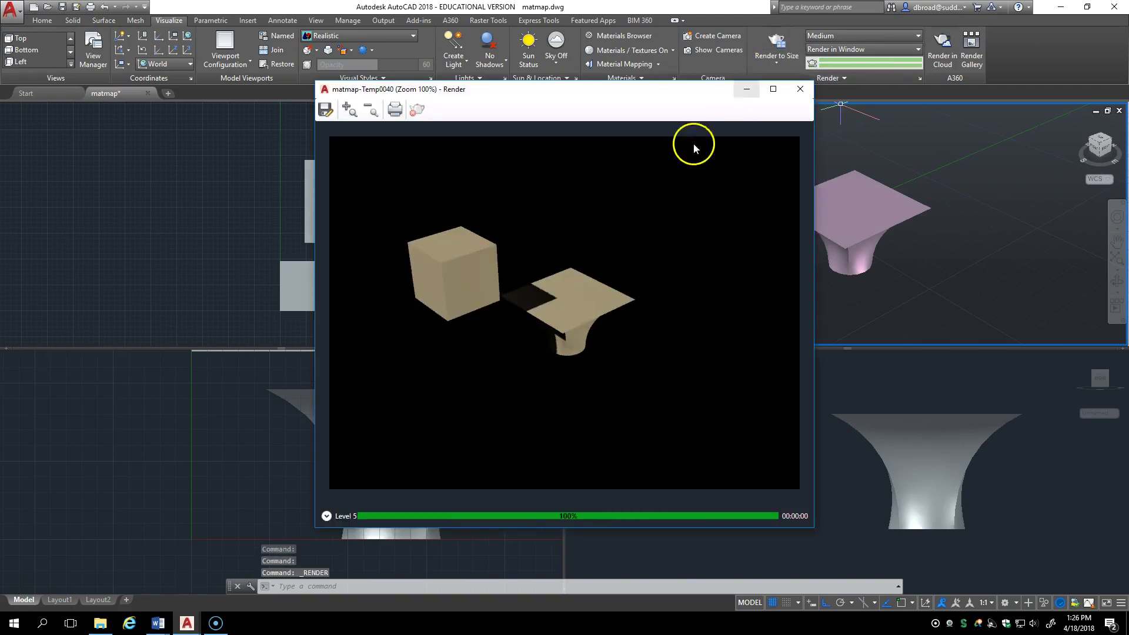
left_click(800, 89)
Step: Set the white balance to 5094 and render the scene again
left_click(480, 79)
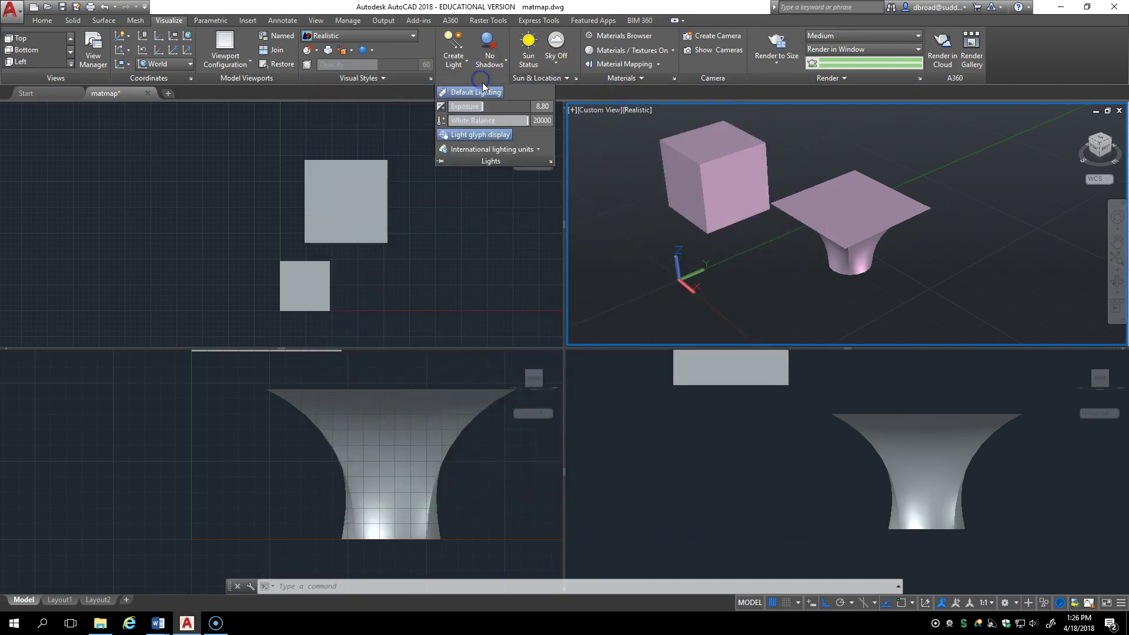
left_click_drag(514, 120, 441, 121)
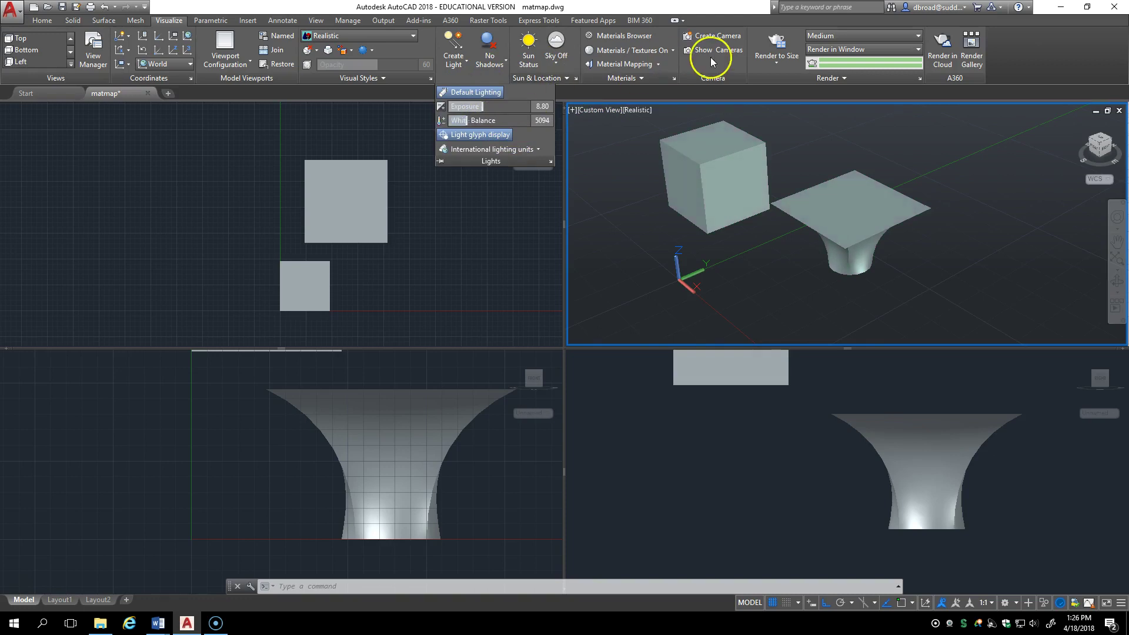
left_click(775, 47)
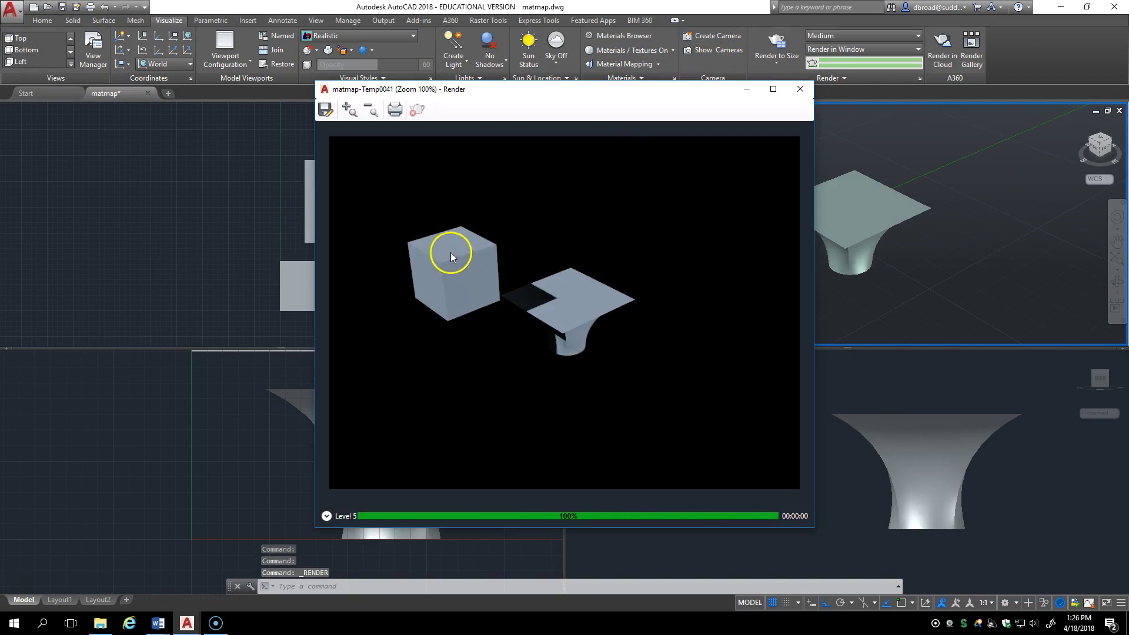
Step: Set the white balance to 1000 and render the box and pedestal again
left_click(800, 89)
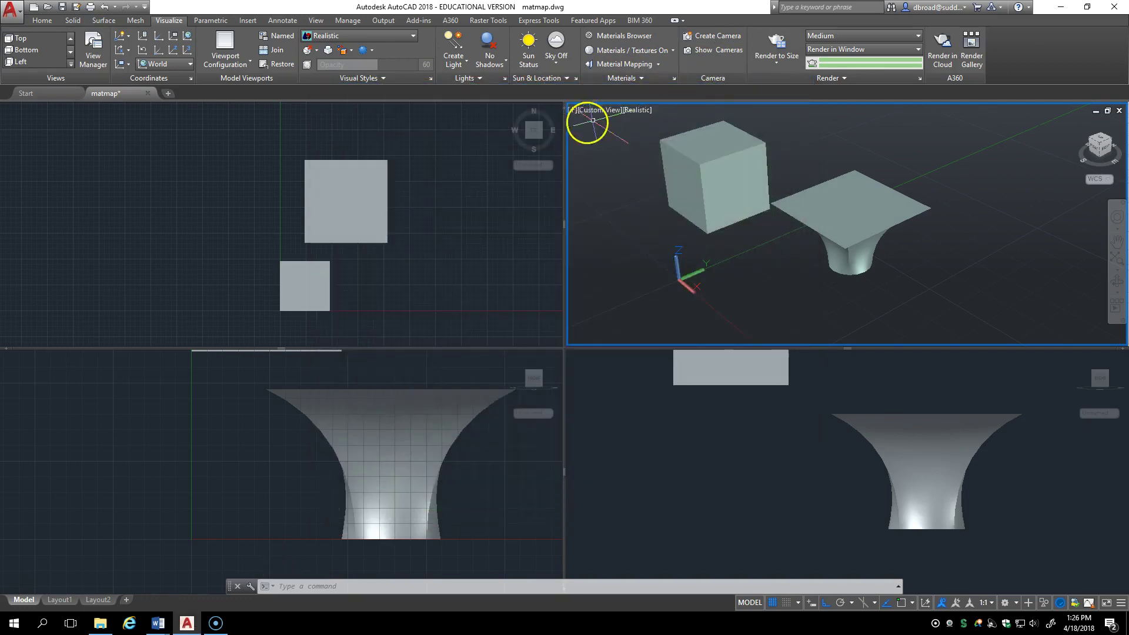
left_click(484, 83)
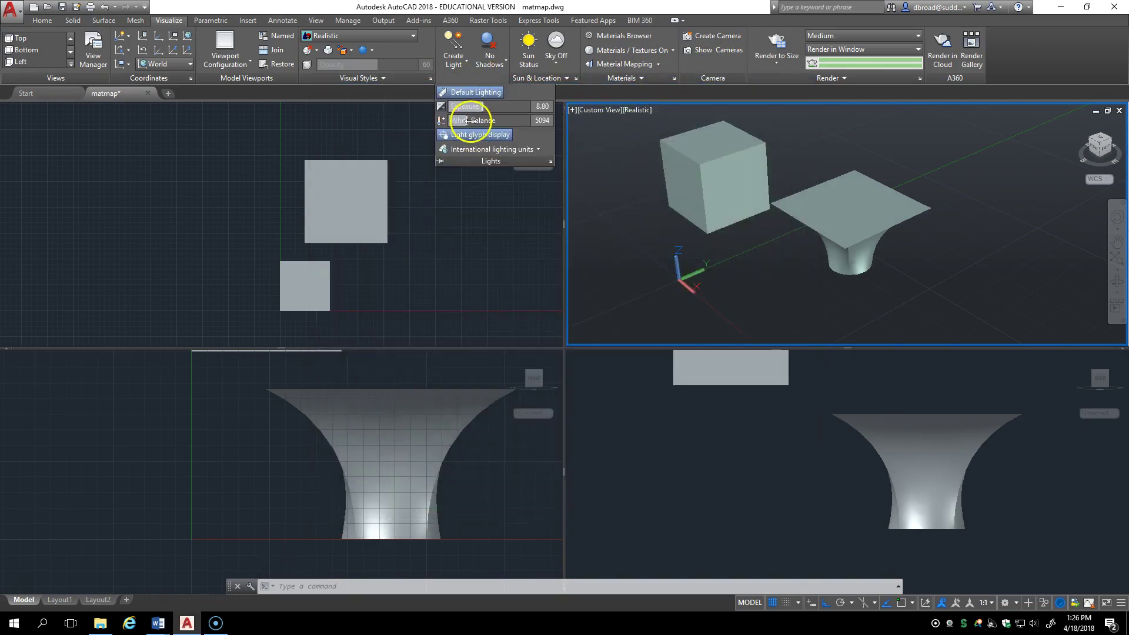
left_click(440, 121)
left_click(775, 47)
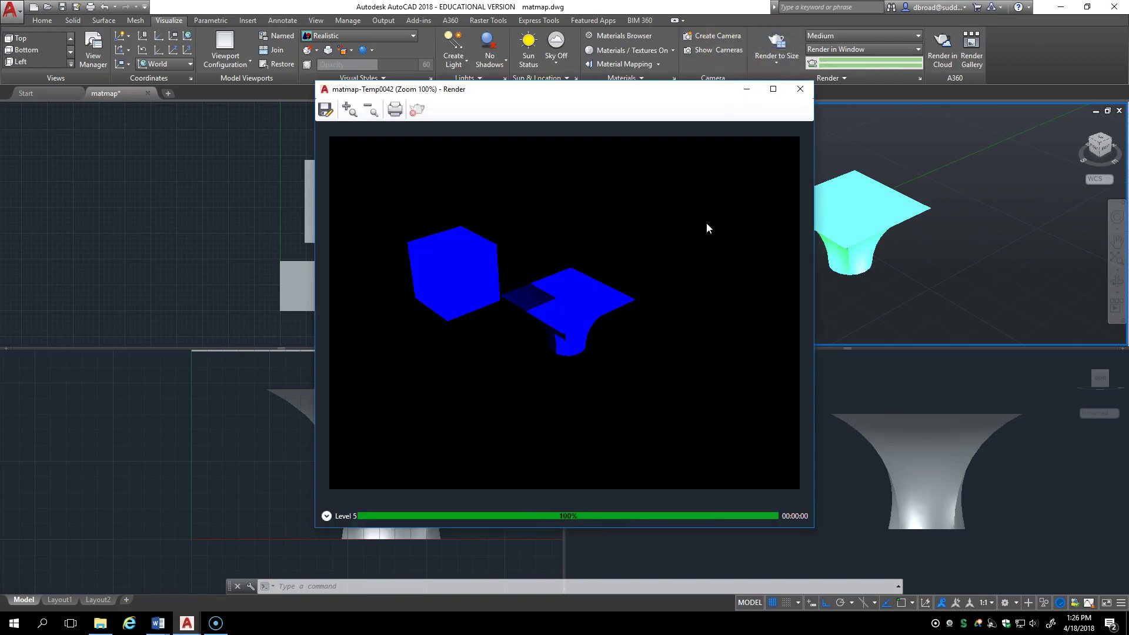
Step: Close the render result and set the white balance to 8873
left_click(801, 89)
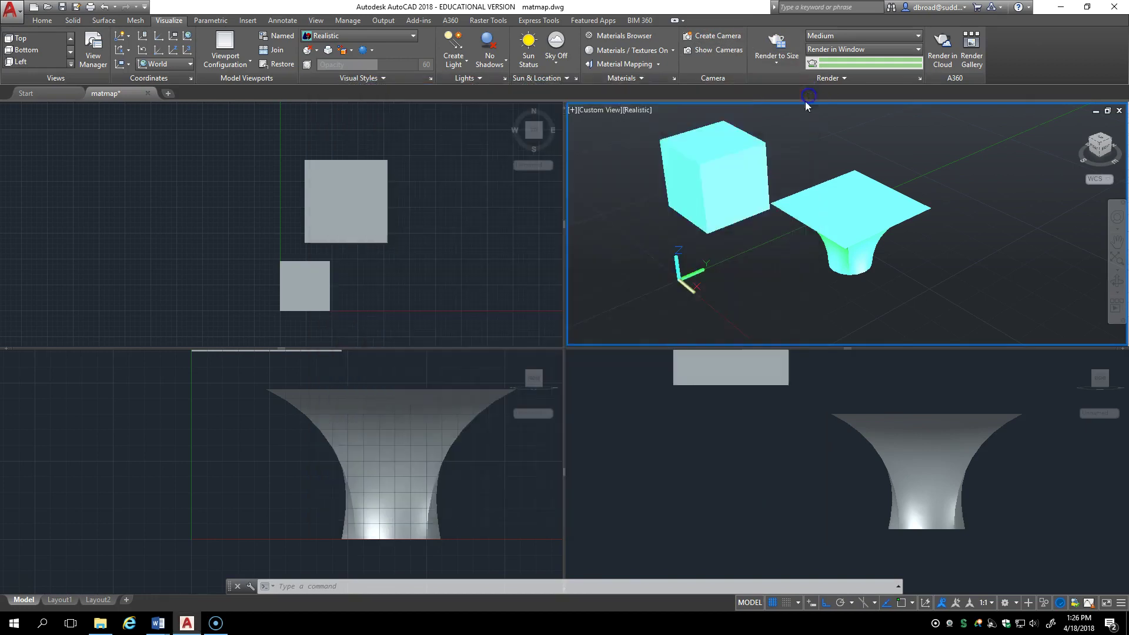
left_click(504, 79)
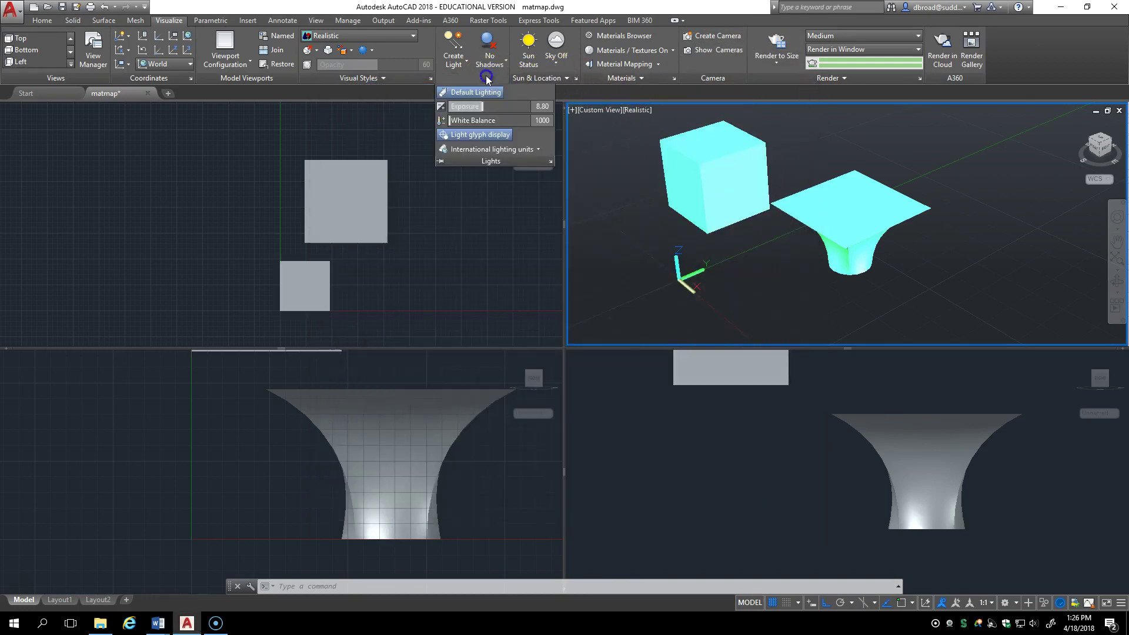
left_click_drag(455, 120, 493, 120)
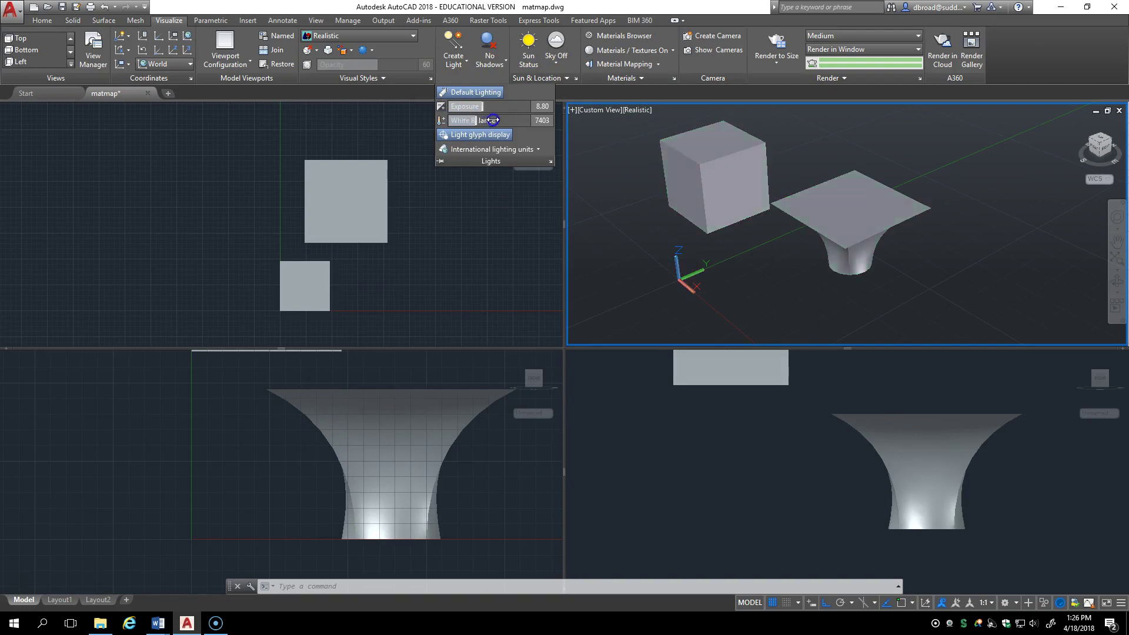
left_click(507, 178)
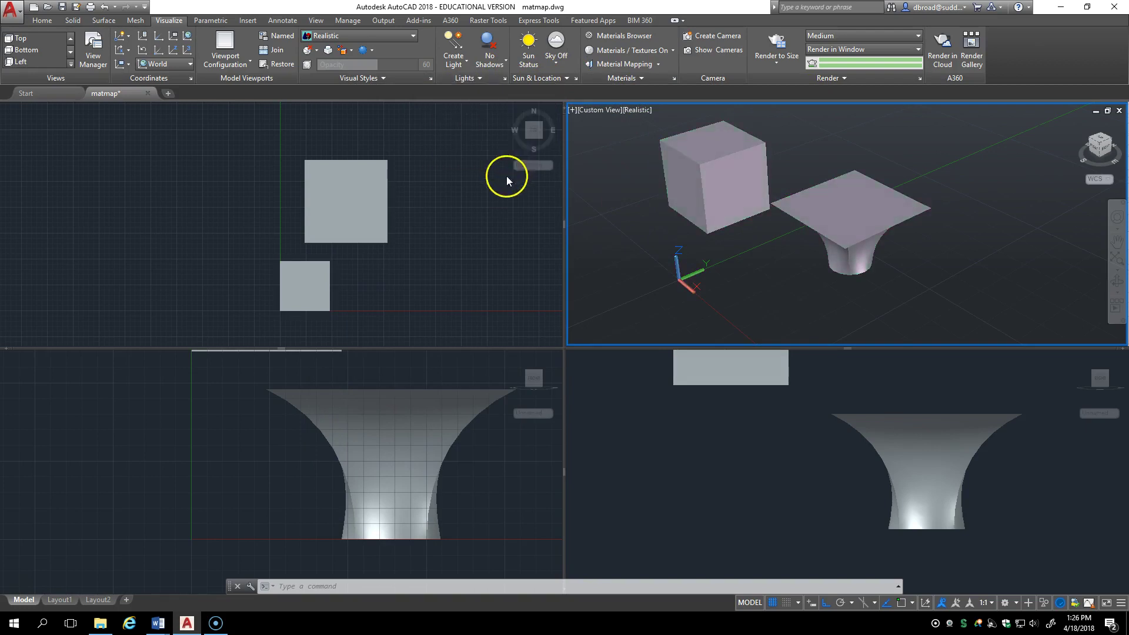
Step: Change the lighting units to American and turn on ground shadows in the perspective viewport
left_click(472, 79)
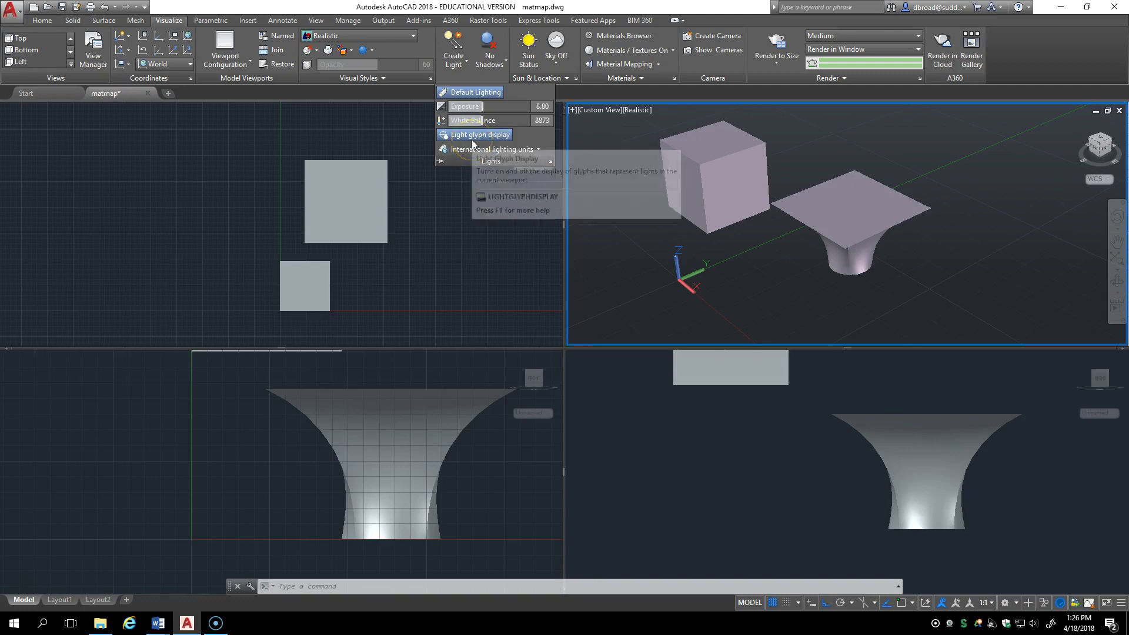
left_click(523, 148)
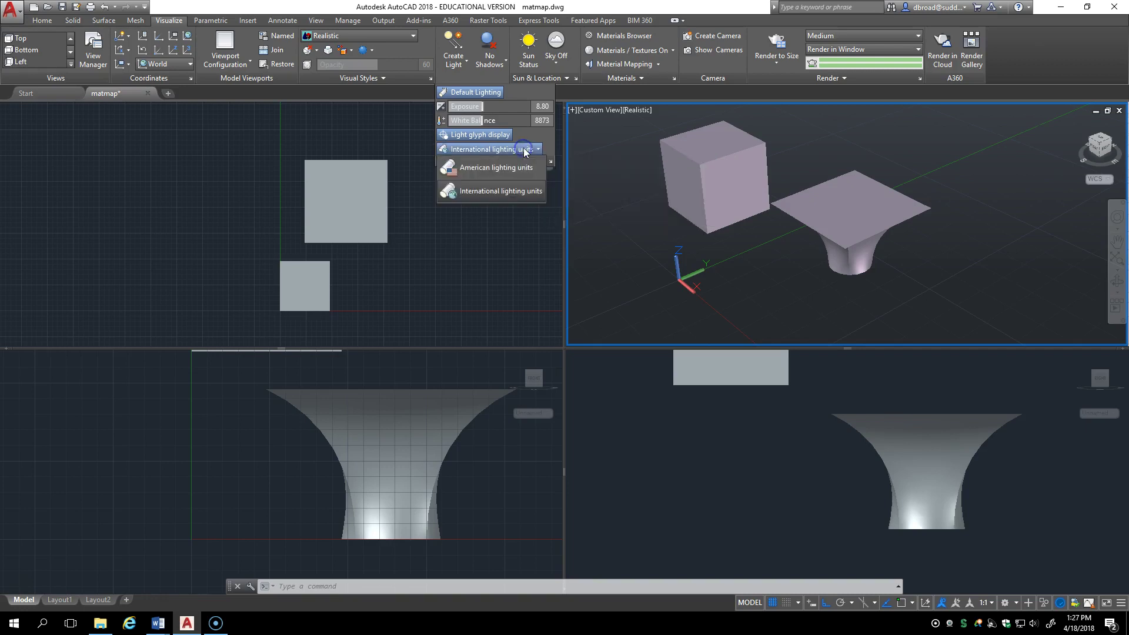
left_click(482, 169)
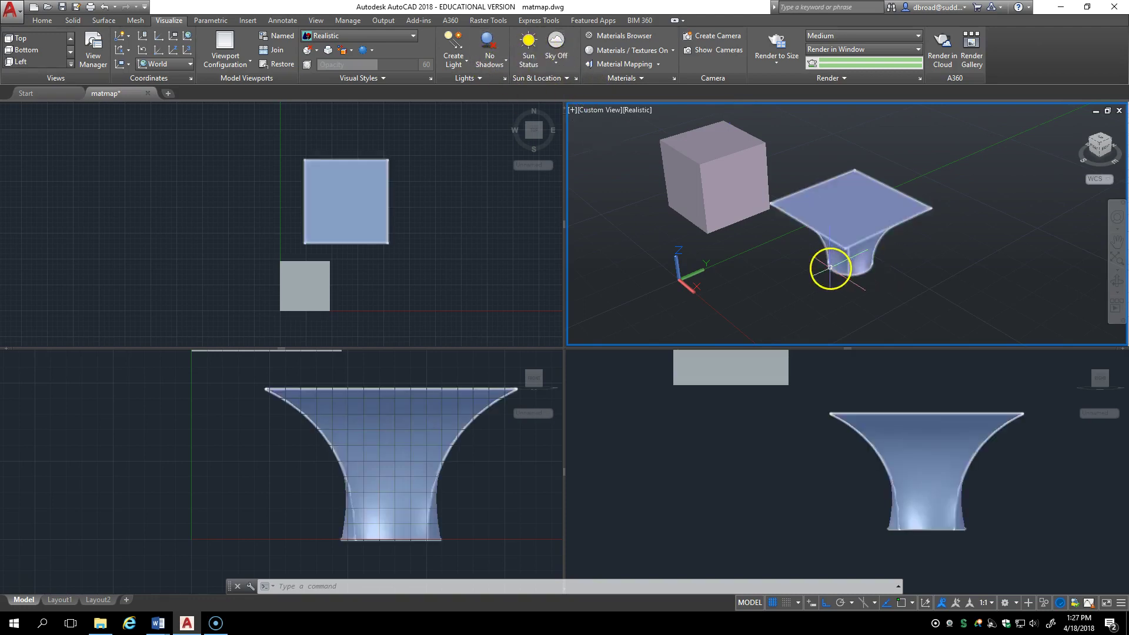
left_click(502, 64)
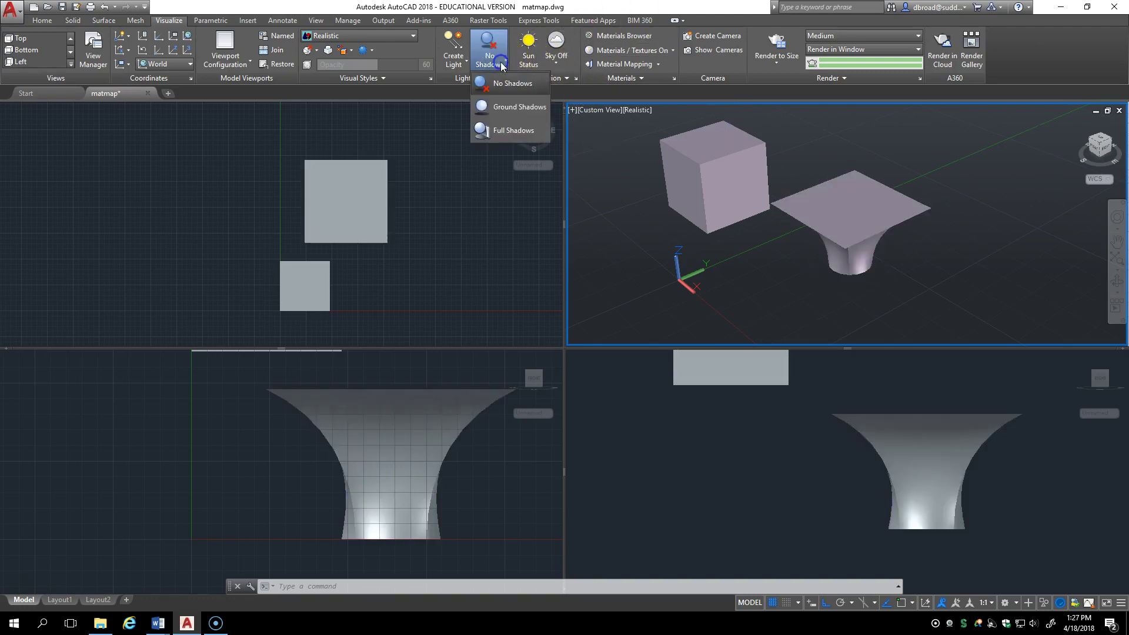
left_click(501, 107)
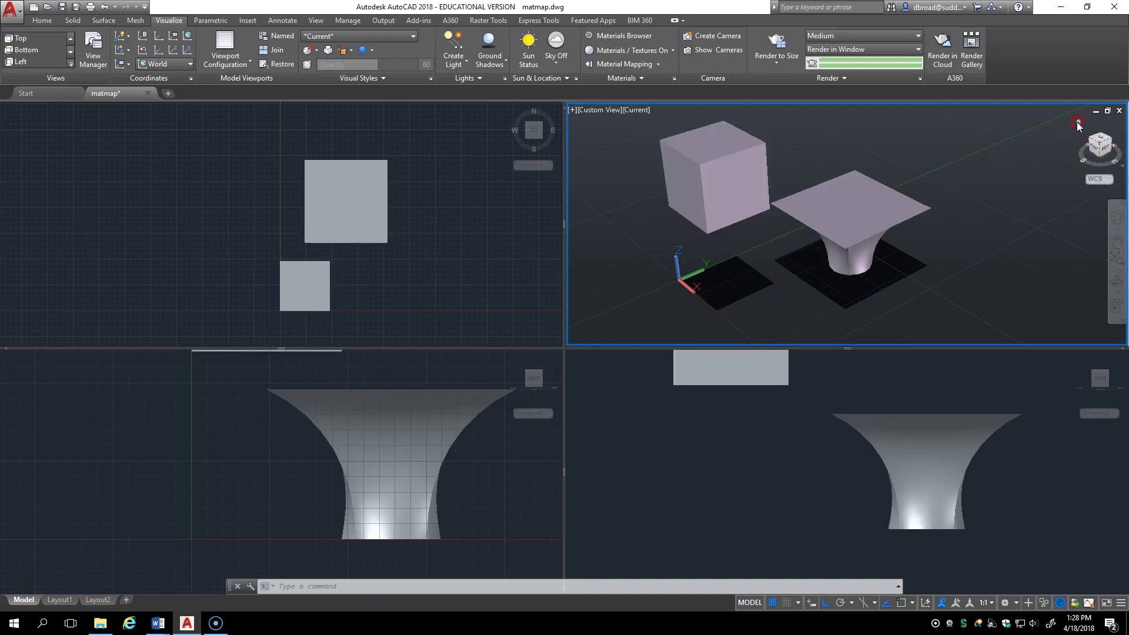
Step: Switch the custom view to parallel projection for comparison and return it to perspective
right_click(1077, 125)
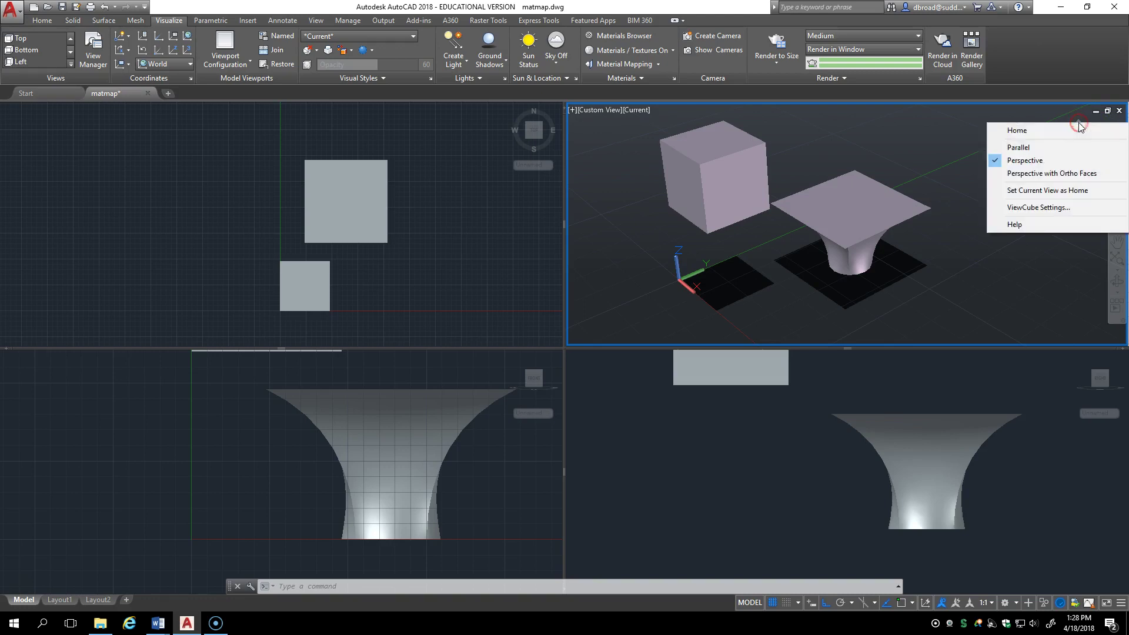
left_click(1050, 147)
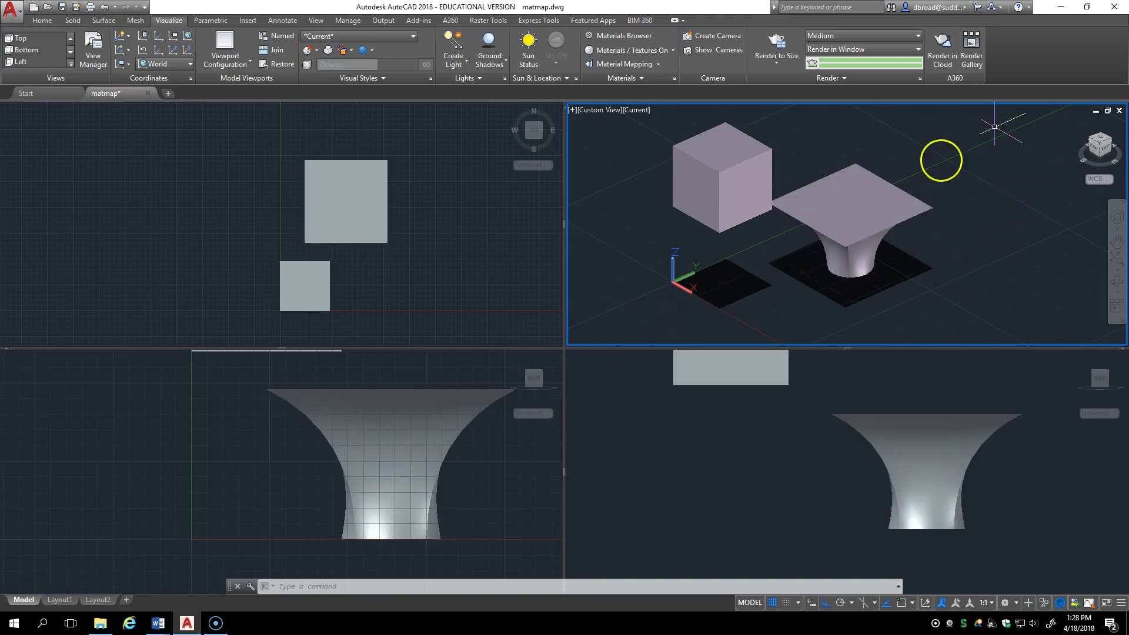
right_click(1097, 144)
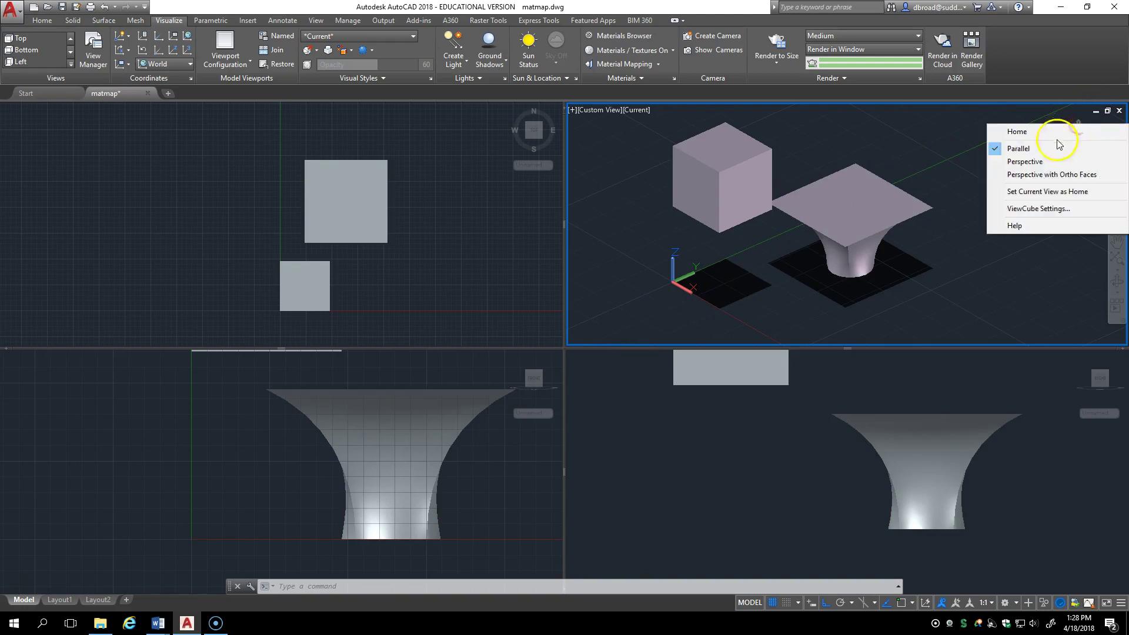
left_click(1023, 157)
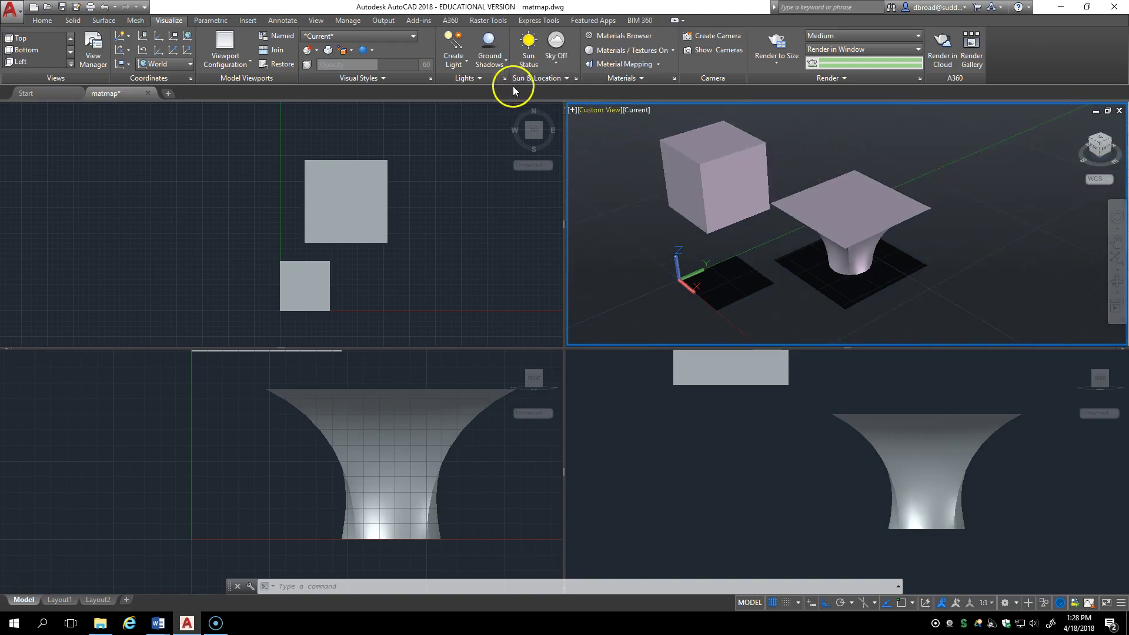
Step: Change the perspective viewport's shadow display to full shadows
left_click(479, 78)
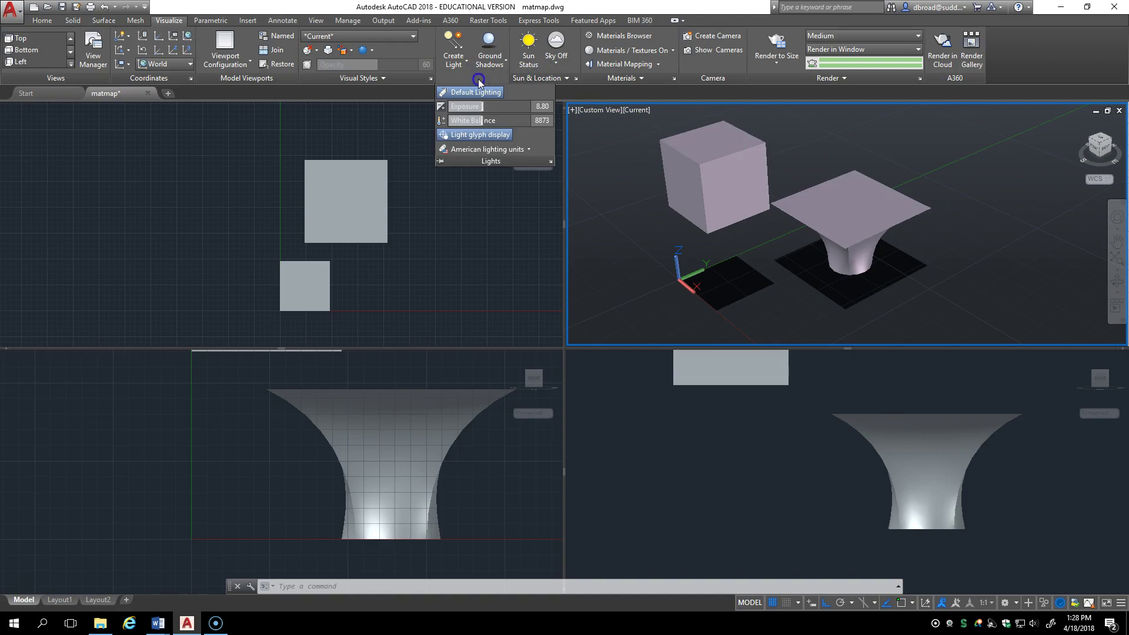
left_click(497, 62)
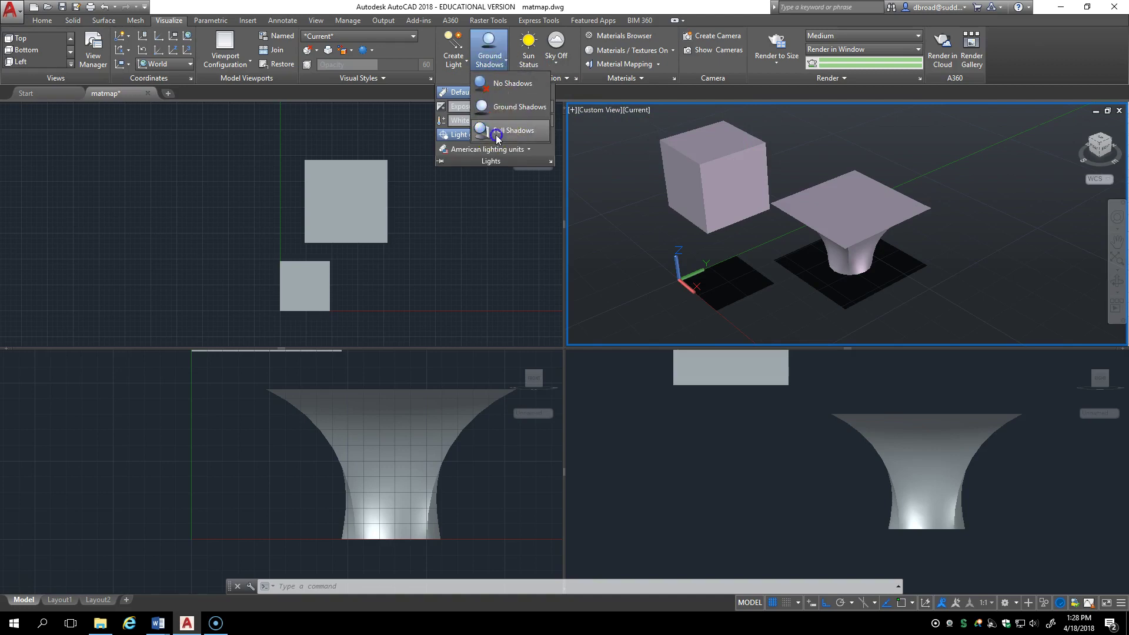
left_click(496, 135)
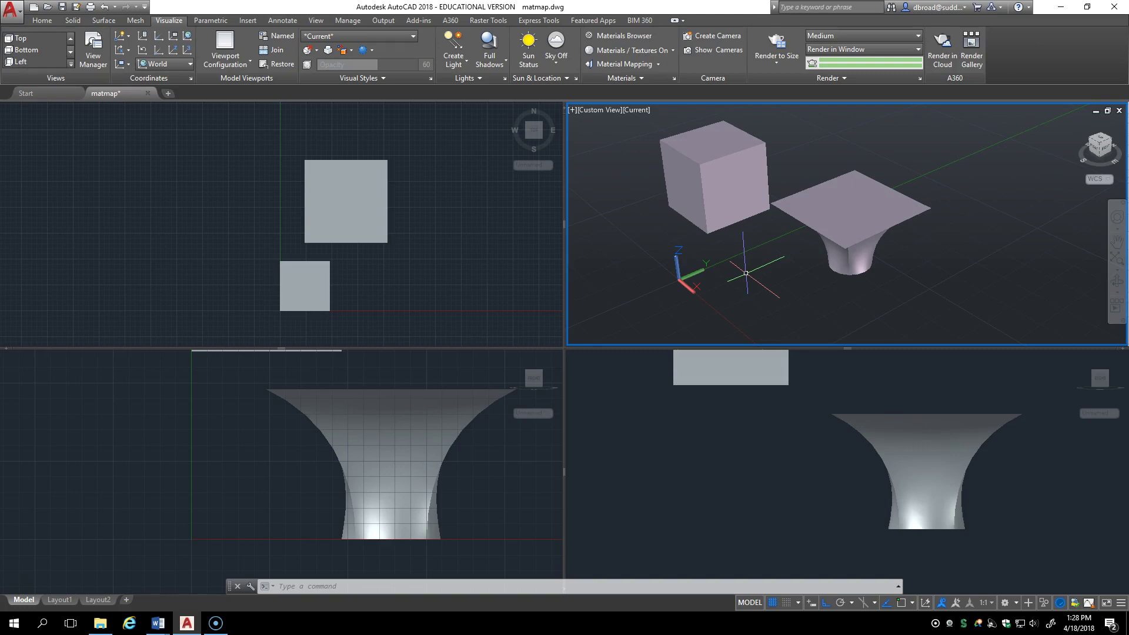
Step: Draw a ground rectangle around the box and pedestal from corner -10',-10' to corner 10',10'
type("-")
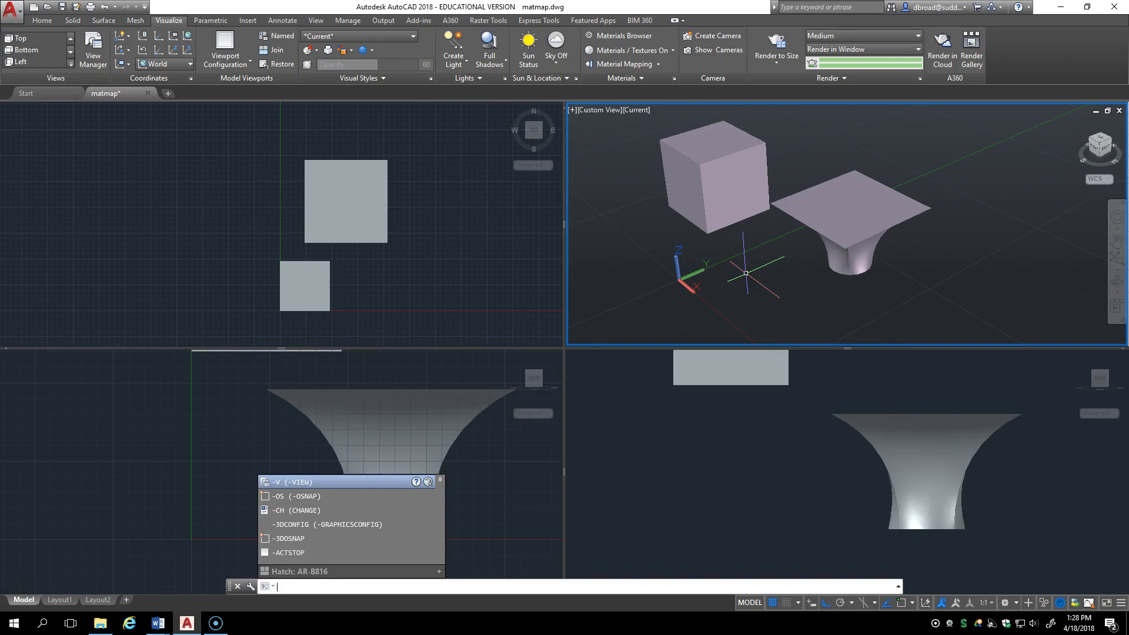
type("Vrec")
key("Return")
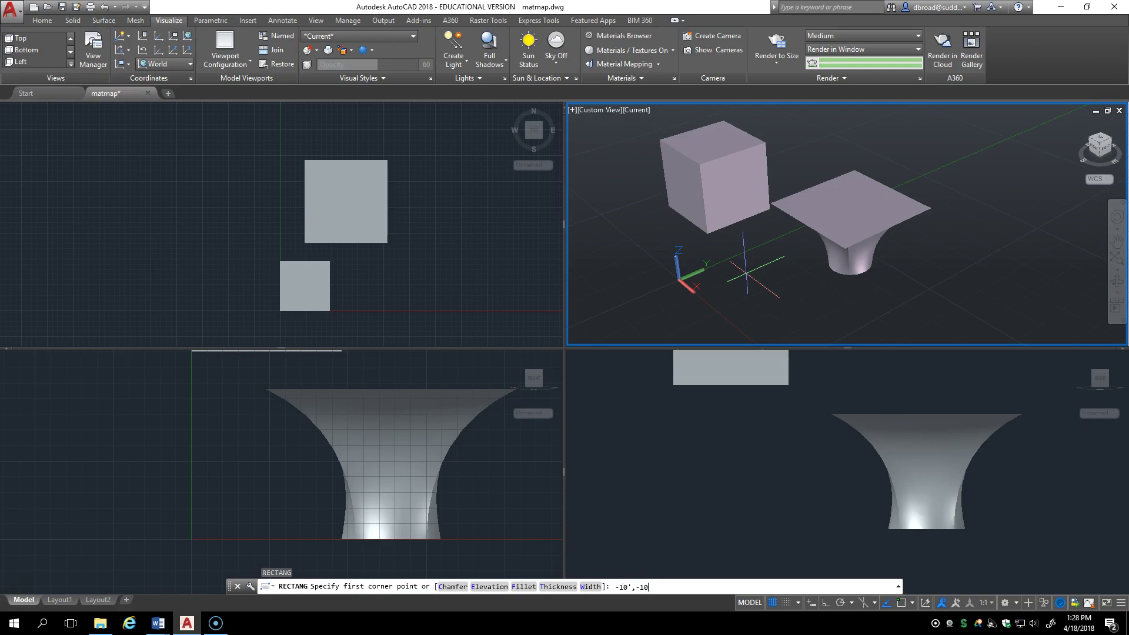
key("Return")
type("10',10'")
key("Return")
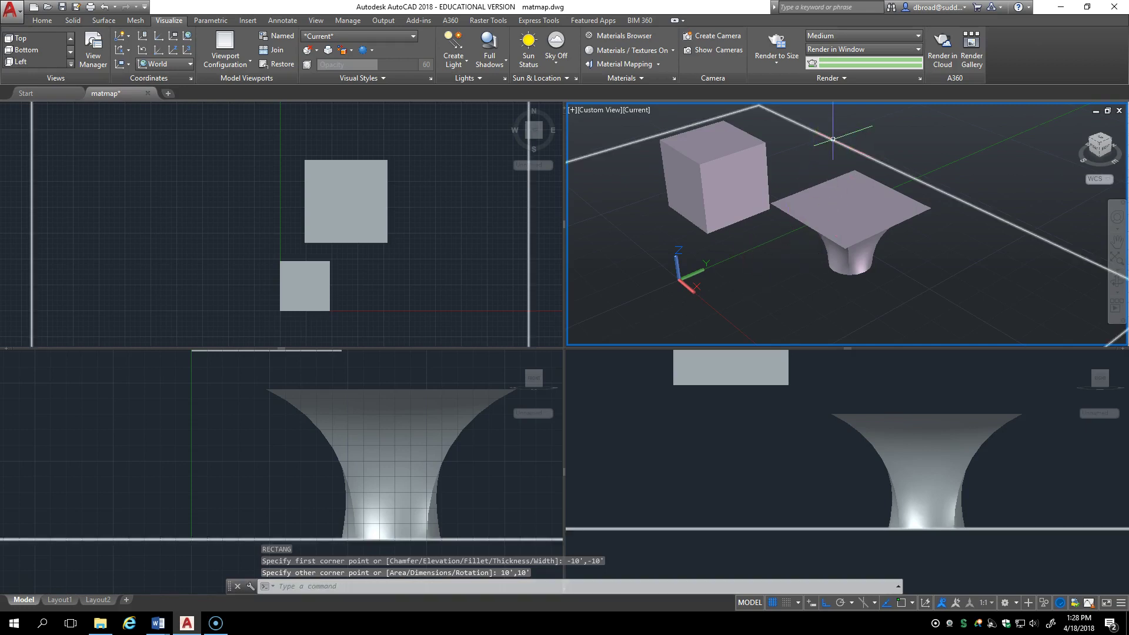
Step: Convert the large ground rectangle into a region to form a ground plane
type("REgio")
key("Return")
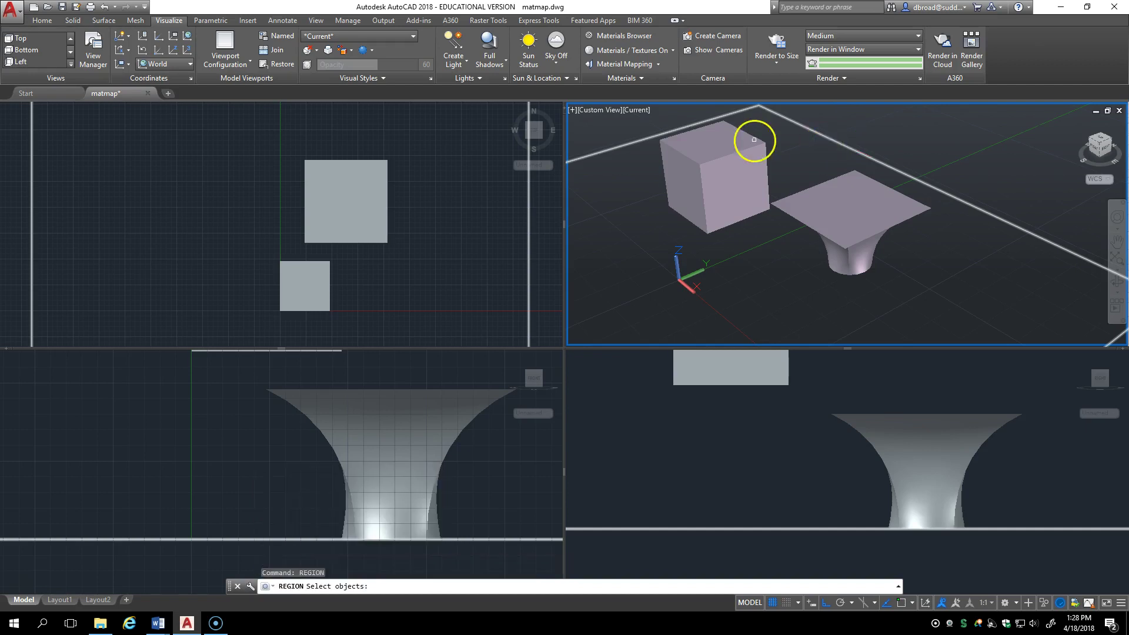
left_click(816, 130)
key("Return")
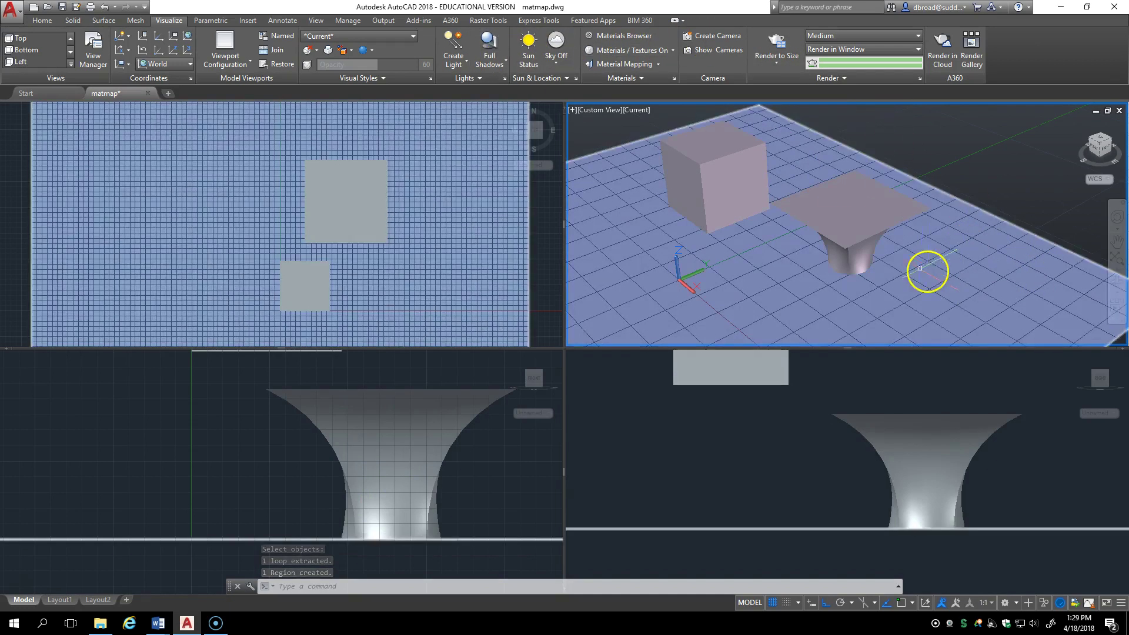
Step: Open the graphics performance settings with the 3DCONFIG command
left_click(715, 591)
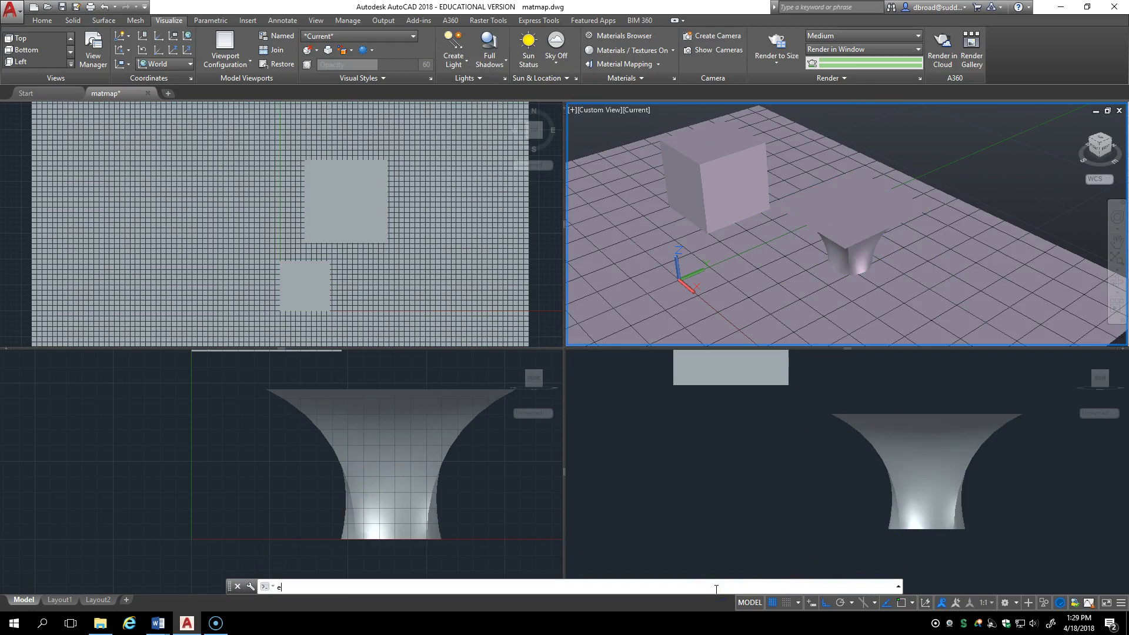
key("BackSpace")
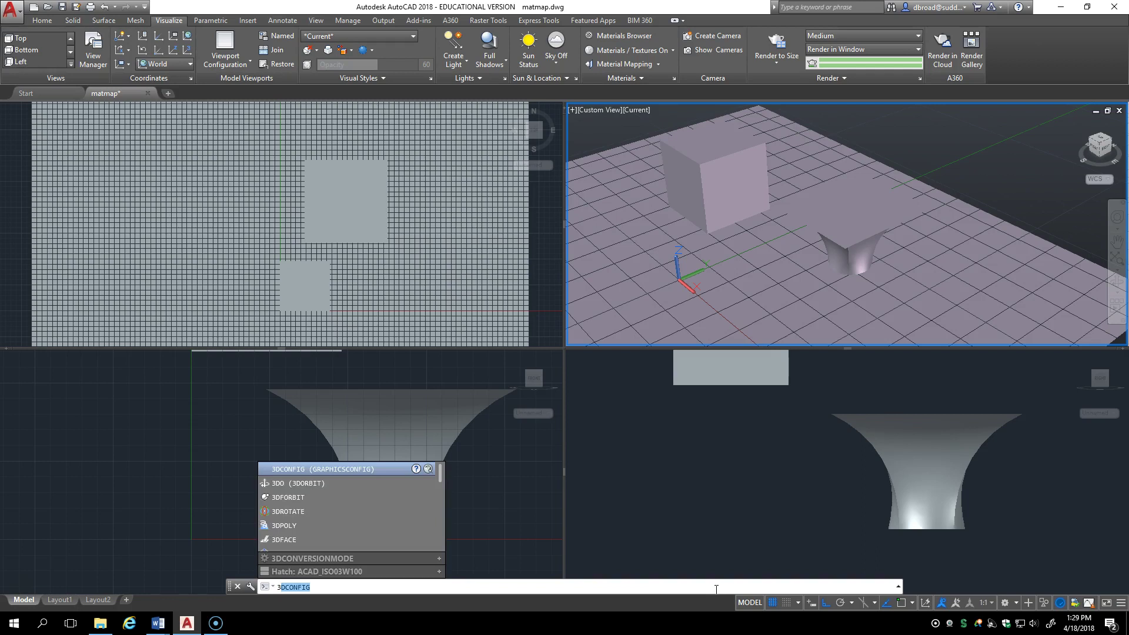
type("3")
key("Return")
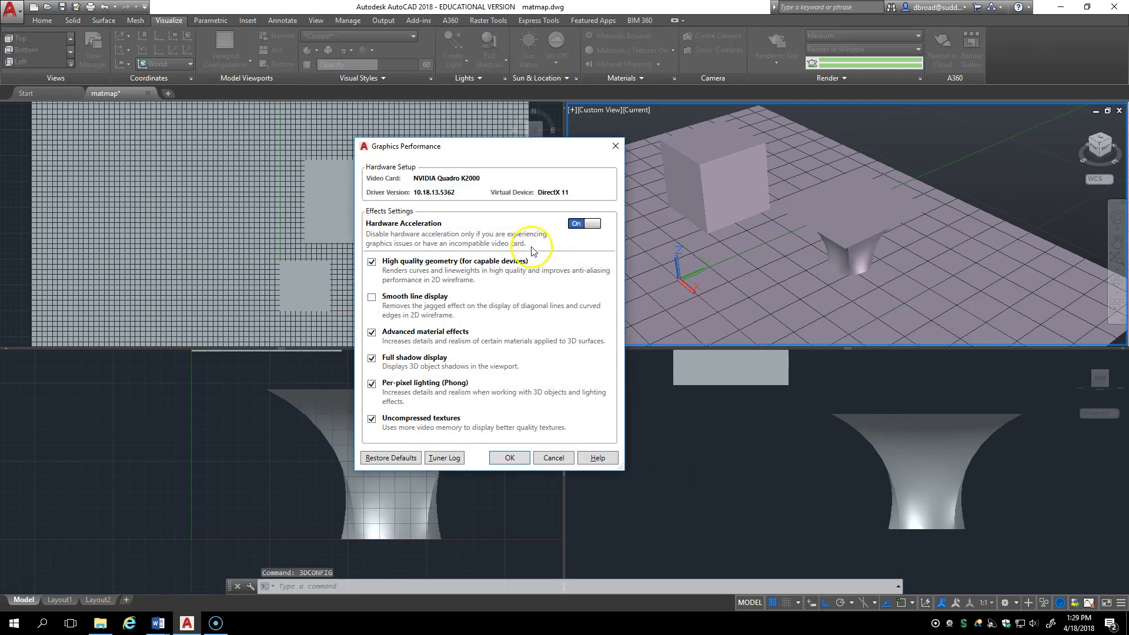